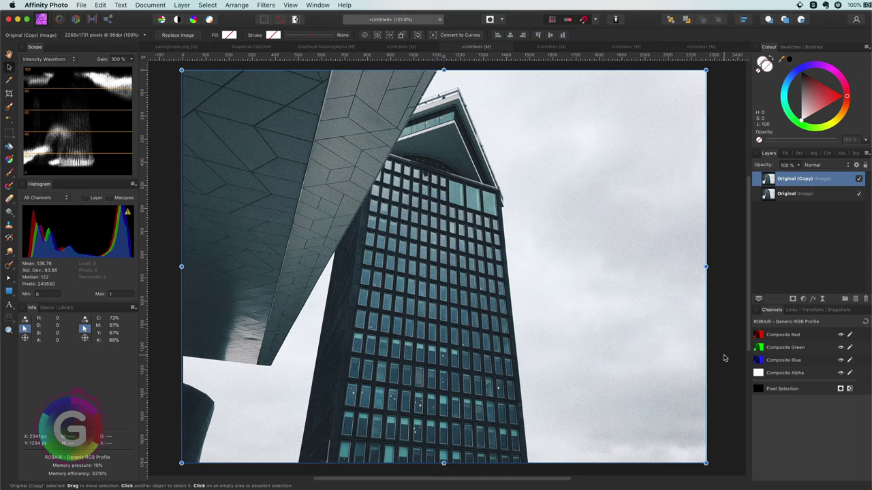
# - Try to inpaint the bright blinds in a row of tower windows directly on the Original (Copy) layer
pyautogui.scroll(6, 402, 361)
pyautogui.press('j')
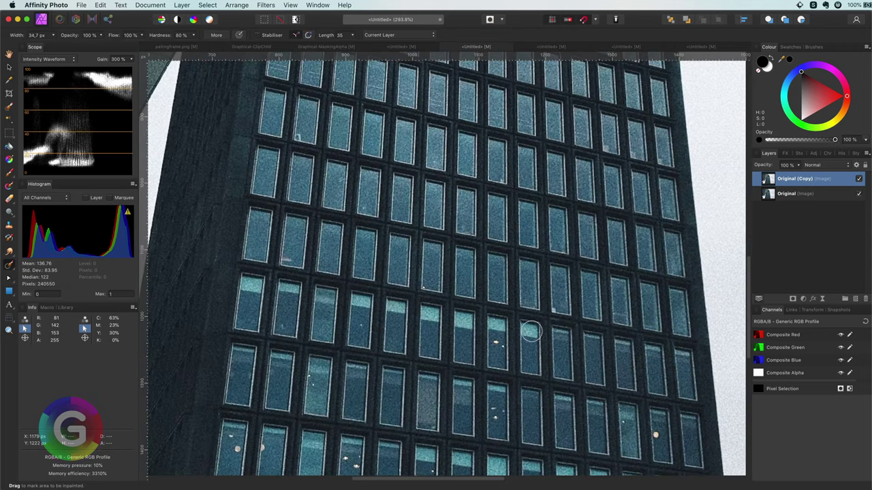
pyautogui.moveTo(532, 332); pyautogui.dragTo(429, 312)
pyautogui.scroll(4, 492, 332)
pyautogui.press(']')
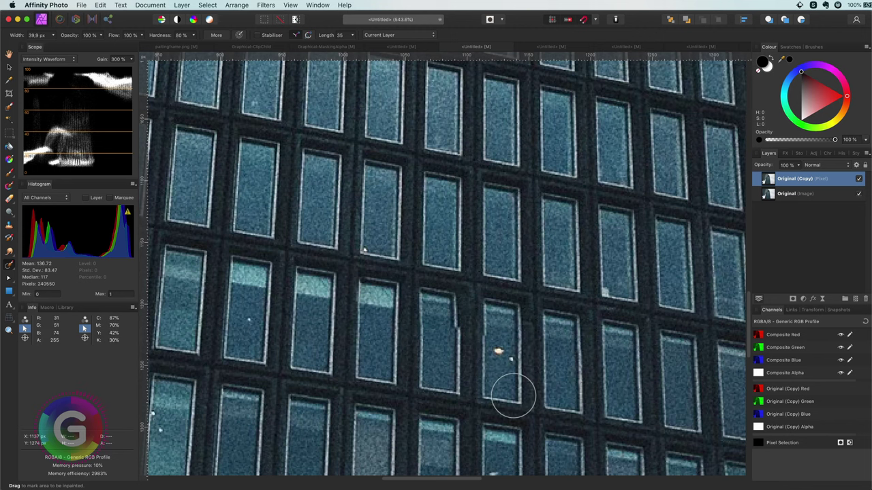
pyautogui.moveTo(381, 303); pyautogui.dragTo(237, 275)
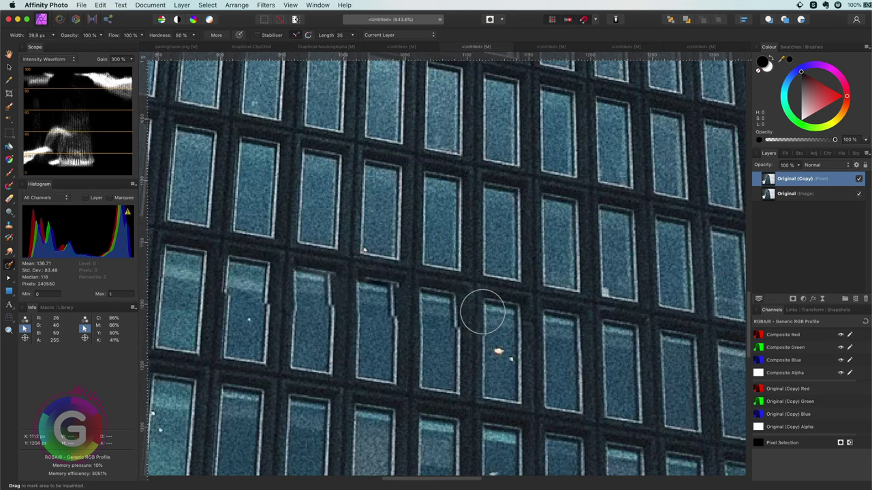
pyautogui.press('super+0')
pyautogui.press('v')
# - Rasterise and trim the Original (Copy) layer so that it becomes a pixel layer
pyautogui.click(181, 5)
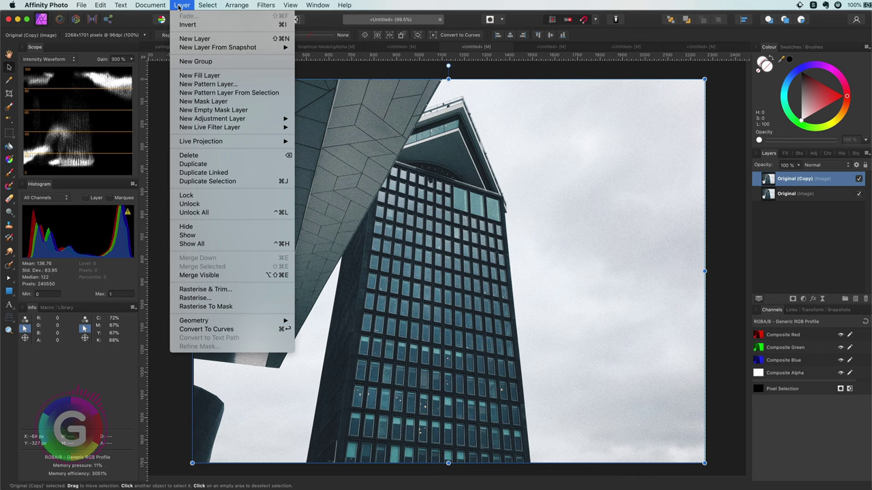
pyautogui.moveTo(229, 142)
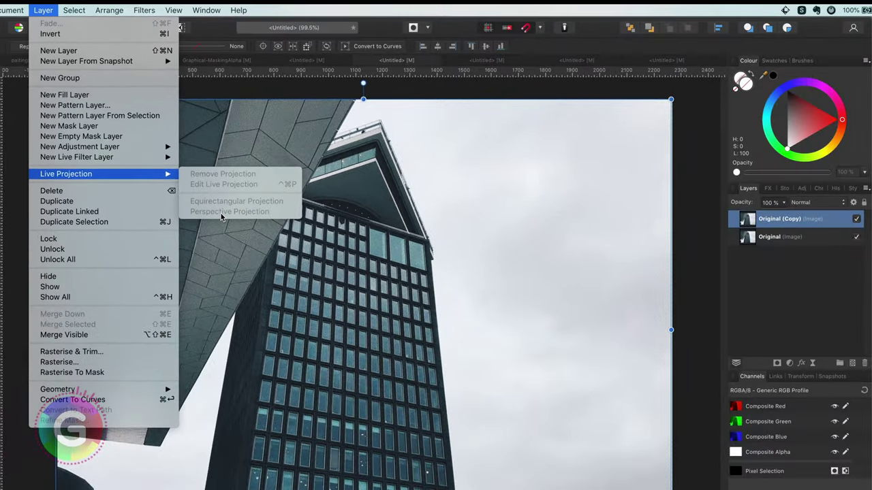
pyautogui.press('Escape')
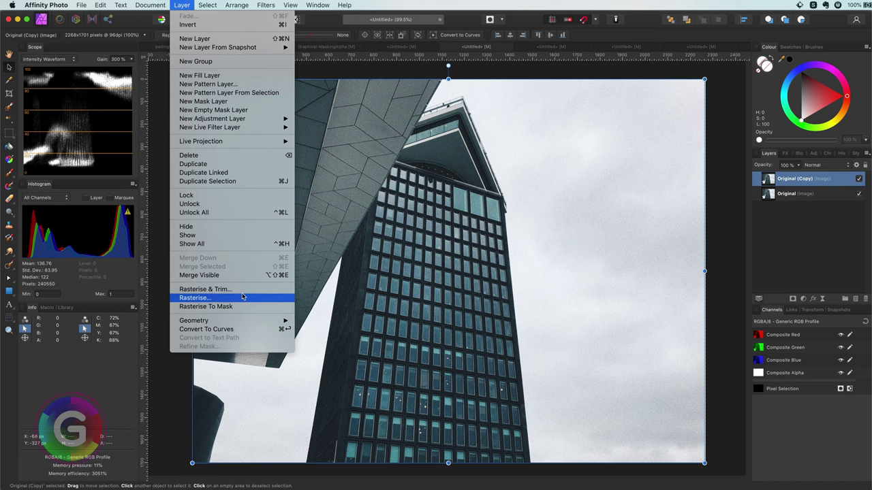
pyautogui.rightClick(785, 188)
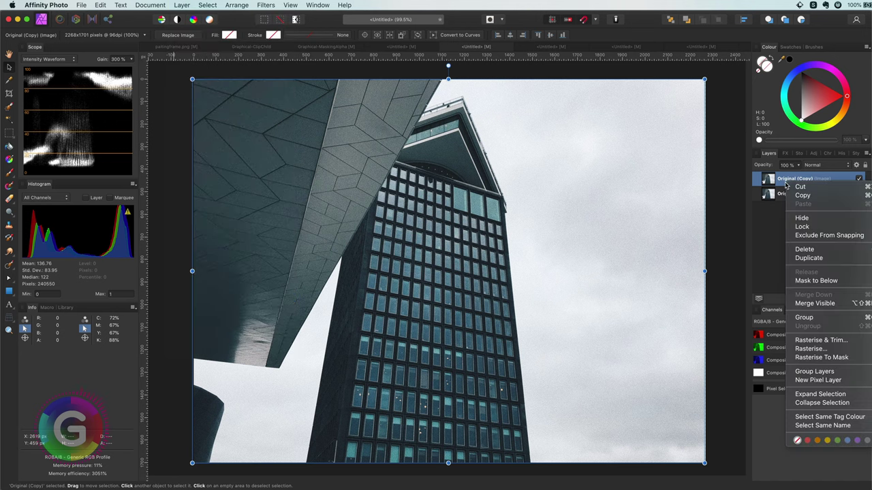
pyautogui.click(838, 342)
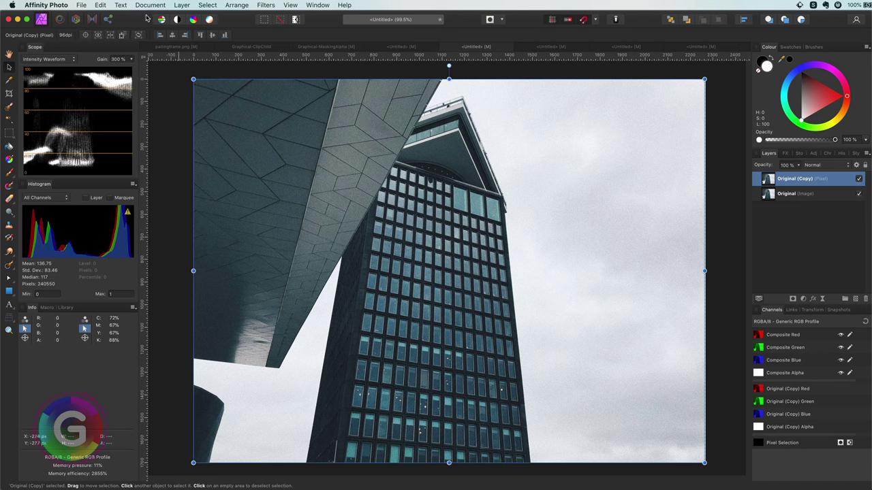
# - Add a perspective live projection to the layer and place the plane's four corners roughly around the tower's front facade
pyautogui.click(181, 5)
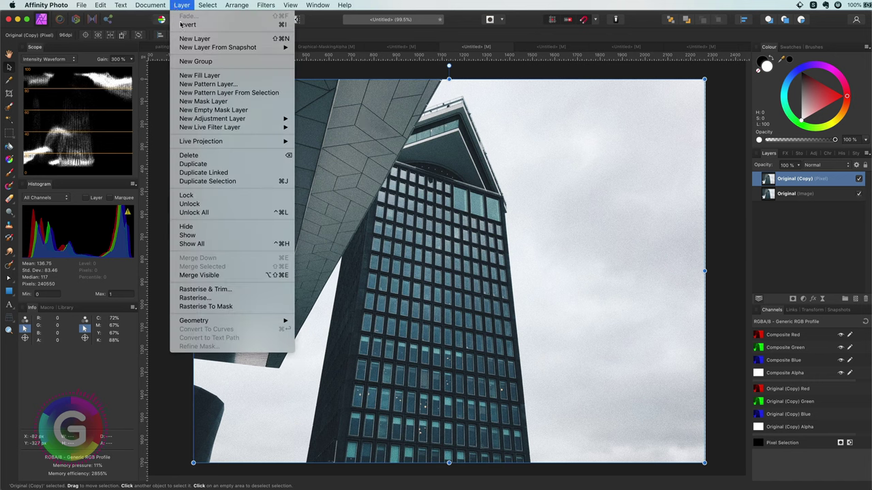
pyautogui.moveTo(215, 142)
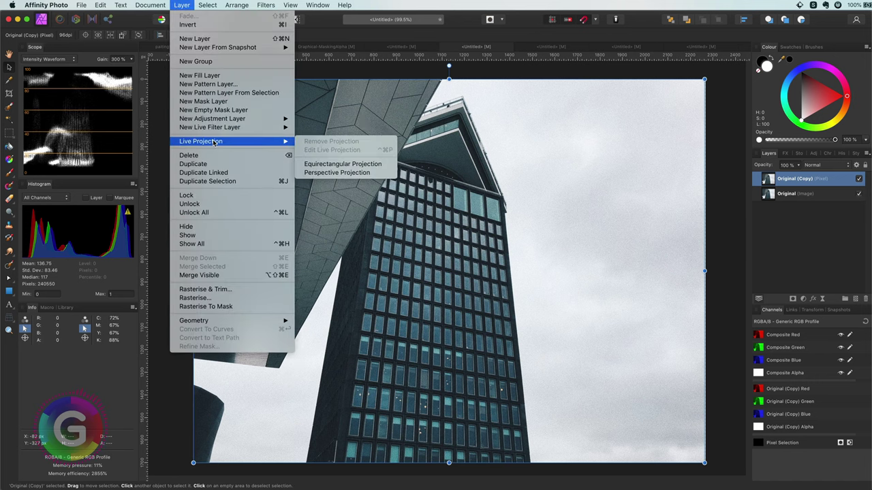
pyautogui.click(337, 172)
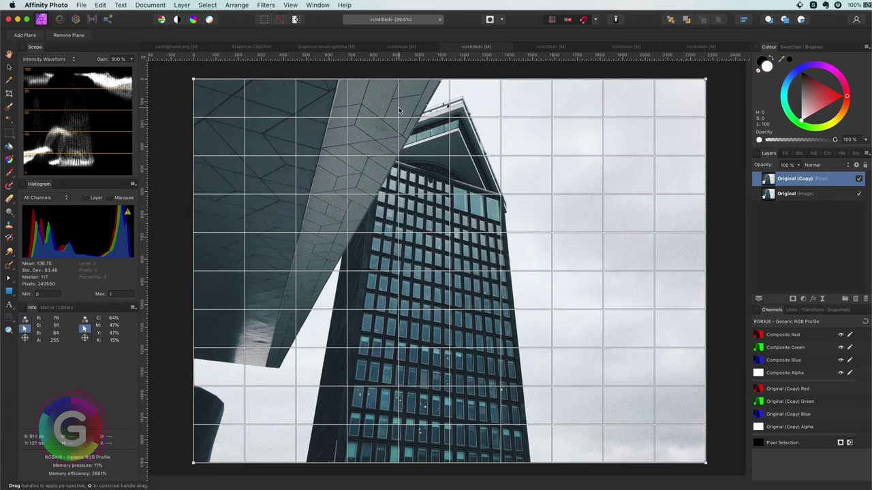
pyautogui.moveTo(193, 79); pyautogui.dragTo(368, 182)
pyautogui.moveTo(706, 79); pyautogui.dragTo(503, 197)
pyautogui.moveTo(193, 464); pyautogui.dragTo(334, 468)
pyautogui.moveTo(706, 464); pyautogui.dragTo(530, 467)
# - Align the plane's corners with the facade edges, extend its lower corners below the image, and show the facade flattened
pyautogui.scroll(8, 409, 214)
pyautogui.scroll(5, 409, 214)
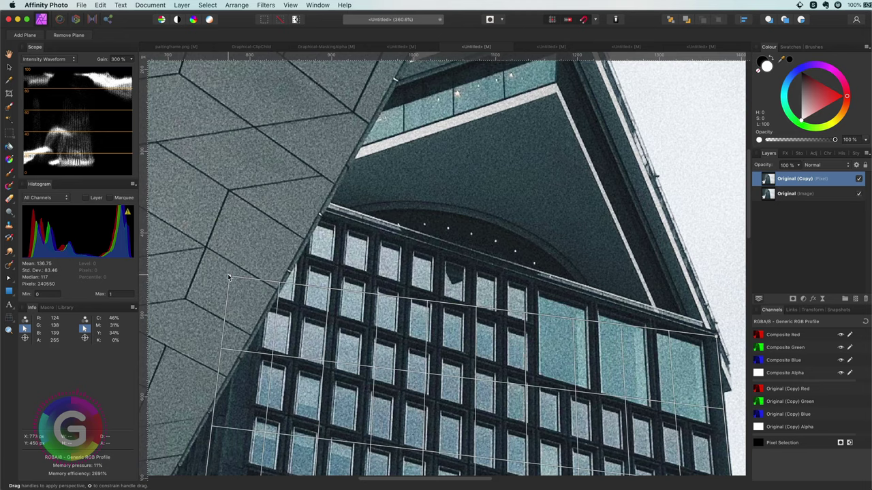
pyautogui.moveTo(229, 273); pyautogui.dragTo(256, 189)
pyautogui.moveTo(716, 336); pyautogui.dragTo(718, 336)
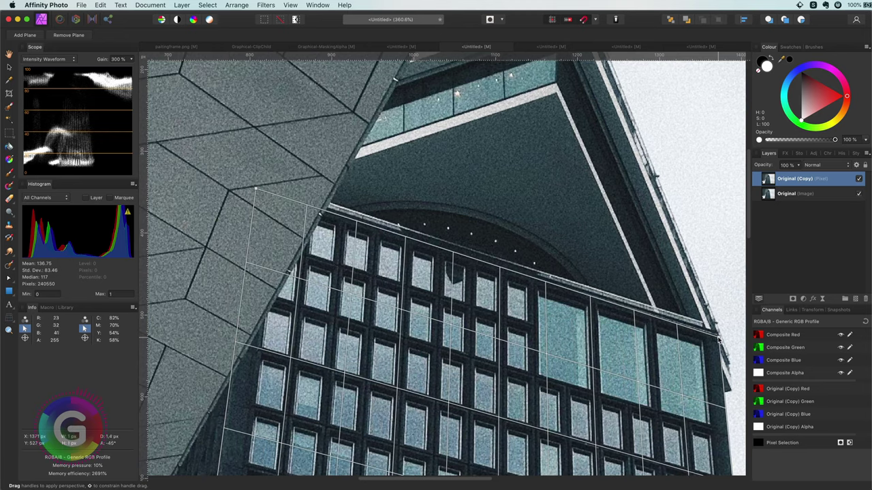
pyautogui.scroll(-15, 525, 374)
pyautogui.moveTo(648, 433); pyautogui.dragTo(648, 439)
pyautogui.moveTo(295, 410)
pyautogui.mouseDown()
pyautogui.moveTo(288, 441)
pyautogui.moveTo(293, 422)
pyautogui.mouseUp()
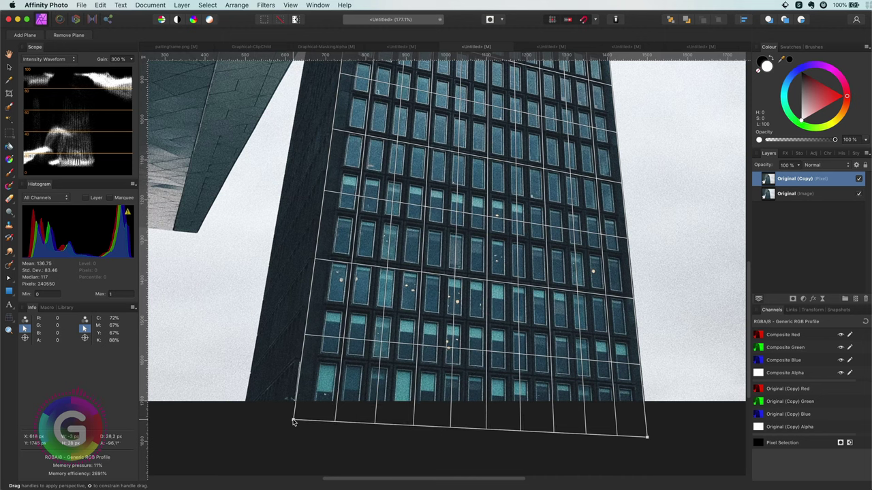
pyautogui.click(10, 67)
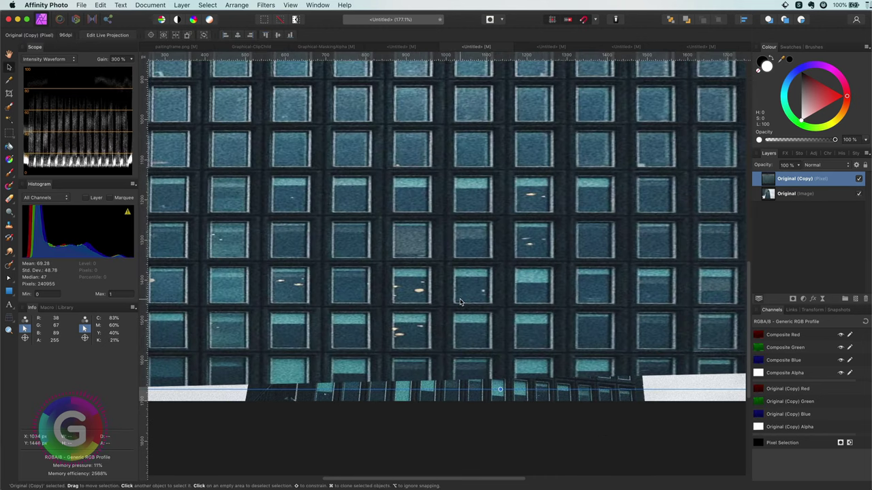
pyautogui.press('super+0')
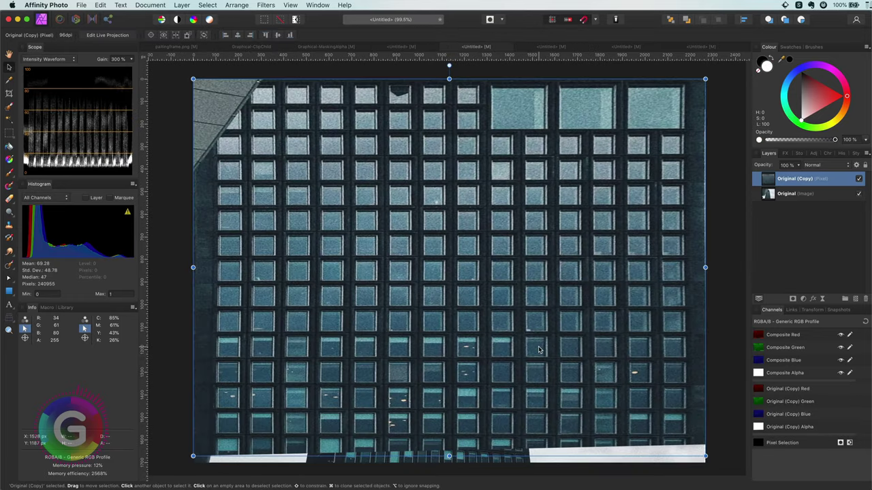
# - Use the Inpainting Brush to paint out the bright blinds in the lower window rows of the flattened facade
pyautogui.click(12, 269)
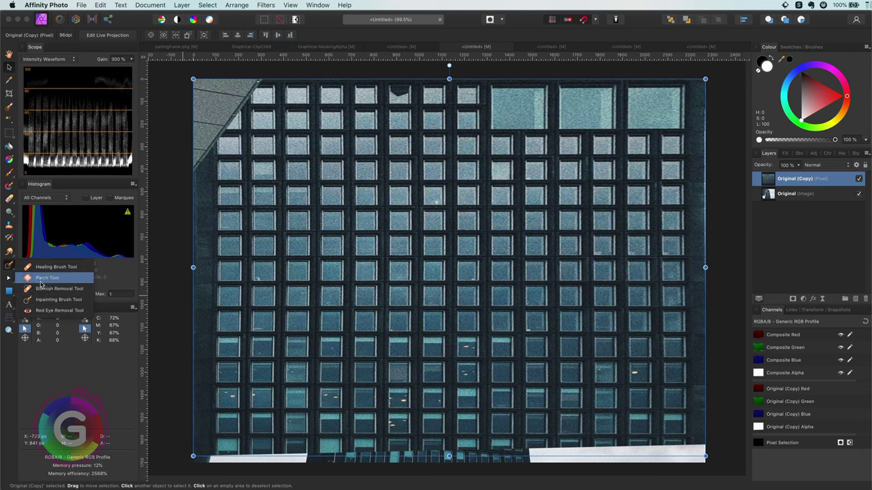
pyautogui.click(48, 300)
pyautogui.scroll(4, 328, 341)
pyautogui.moveTo(468, 336); pyautogui.dragTo(335, 336)
pyautogui.moveTo(496, 336); pyautogui.dragTo(648, 336)
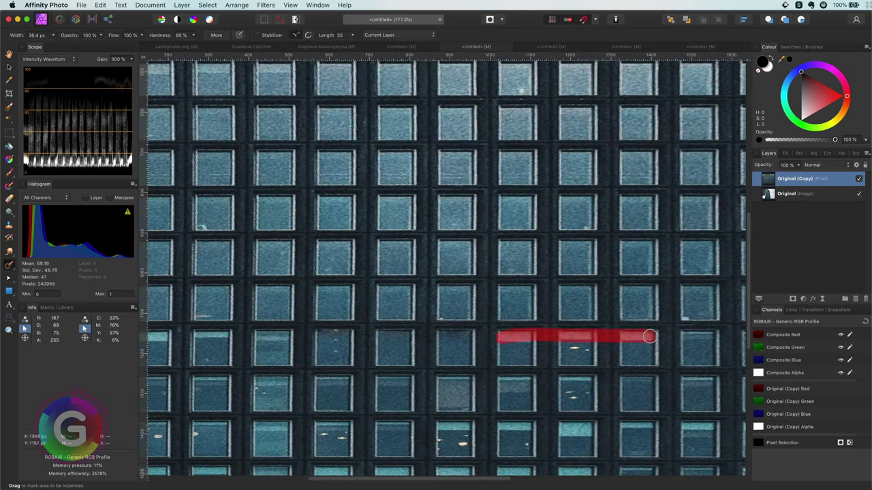
pyautogui.moveTo(498, 427); pyautogui.dragTo(537, 427)
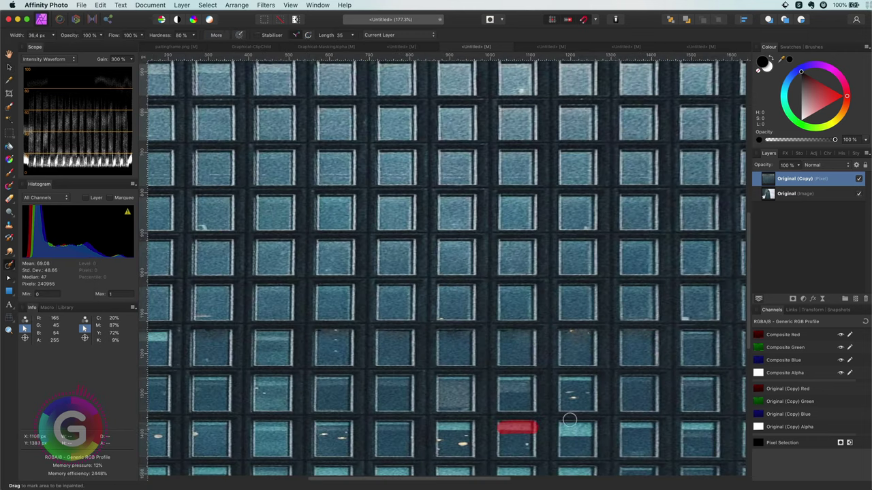
# - Clone darker window glass over bright blinds and light spots in the lower window rows with a brush about 115 px wide
pyautogui.press('s')
pyautogui.keyDown('alt'); pyautogui.click(682, 378); pyautogui.keyUp('alt')
pyautogui.press(']')
pyautogui.press(']')
pyautogui.press(']')
pyautogui.press(']')
pyautogui.press(']')
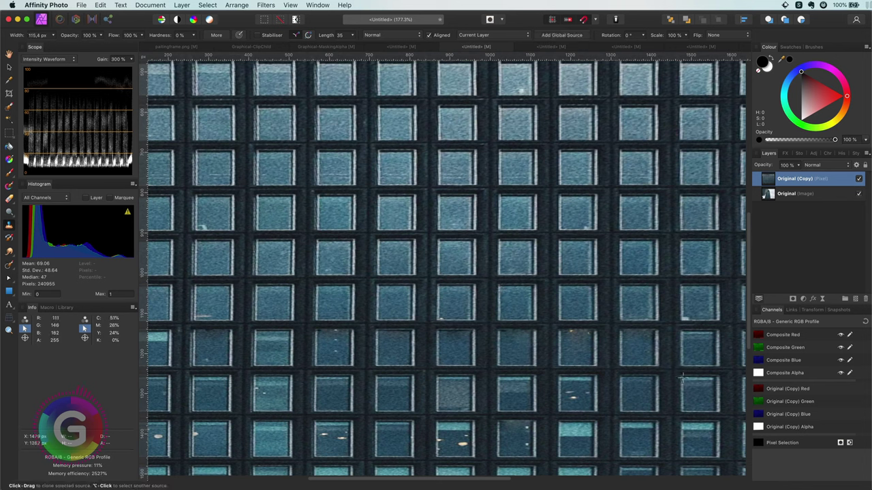
pyautogui.moveTo(684, 423); pyautogui.dragTo(708, 426)
pyautogui.moveTo(628, 425); pyautogui.dragTo(657, 430)
pyautogui.moveTo(560, 382); pyautogui.dragTo(576, 392)
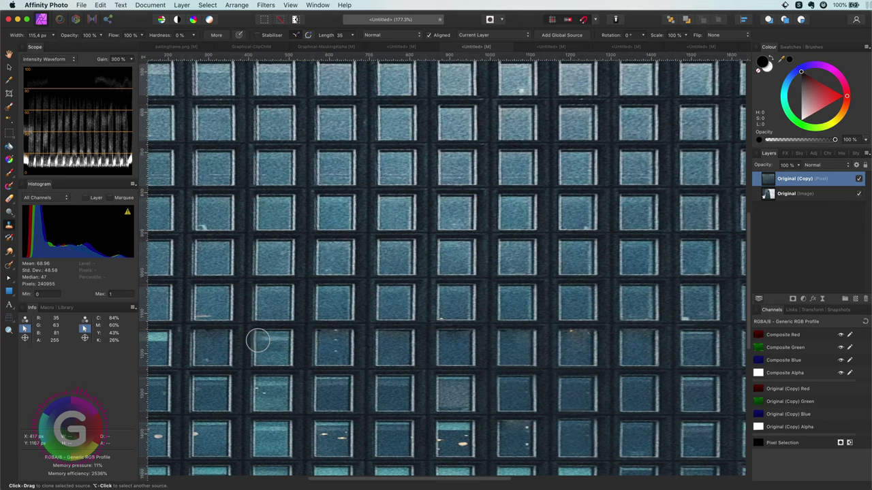
# - Inpaint the bright blinds across the lowest complete row of windows in the middle of the facade
pyautogui.scroll(4, 488, 348)
pyautogui.moveTo(463, 283); pyautogui.dragTo(522, 282)
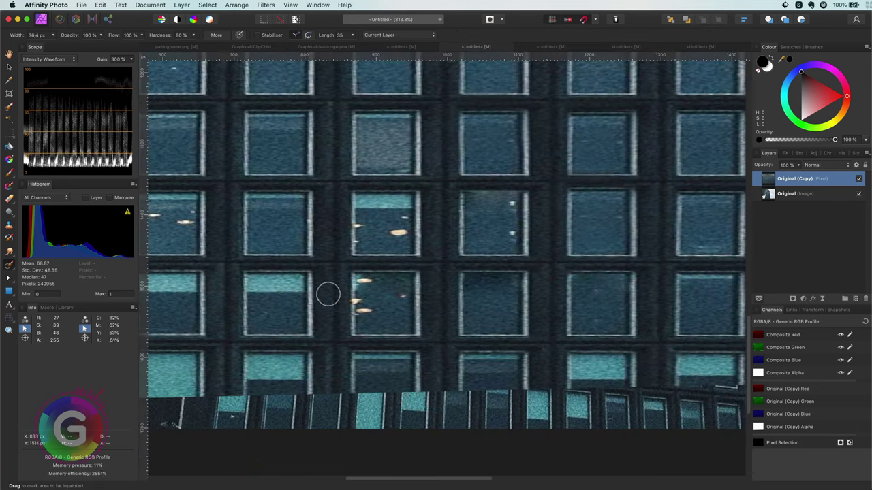
pyautogui.moveTo(327, 295); pyautogui.dragTo(731, 311)
# - Inpaint more blinds and a light spot in the facade's lower right windows
pyautogui.scroll(-10, 604, 321)
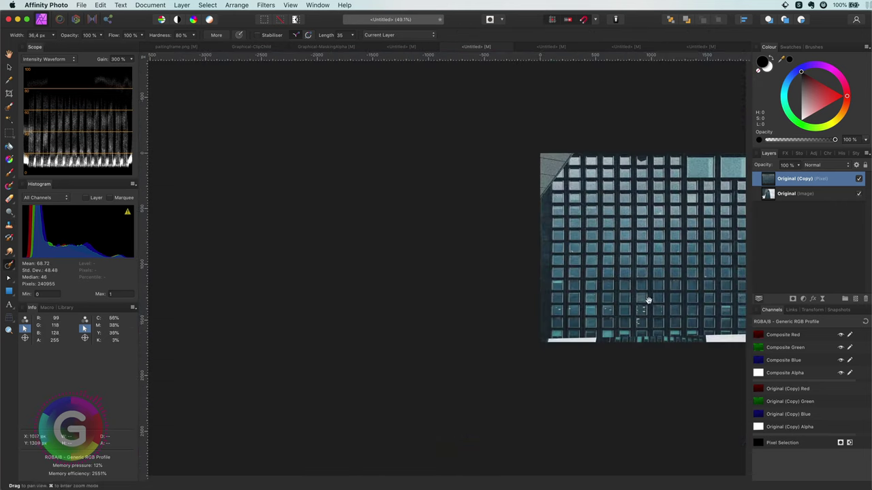
pyautogui.scroll(4, 648, 302)
pyautogui.moveTo(702, 339); pyautogui.dragTo(362, 308)
pyautogui.moveTo(664, 347)
pyautogui.mouseDown()
pyautogui.moveTo(709, 348)
pyautogui.moveTo(531, 345)
pyautogui.mouseUp()
pyautogui.moveTo(662, 303); pyautogui.dragTo(667, 303)
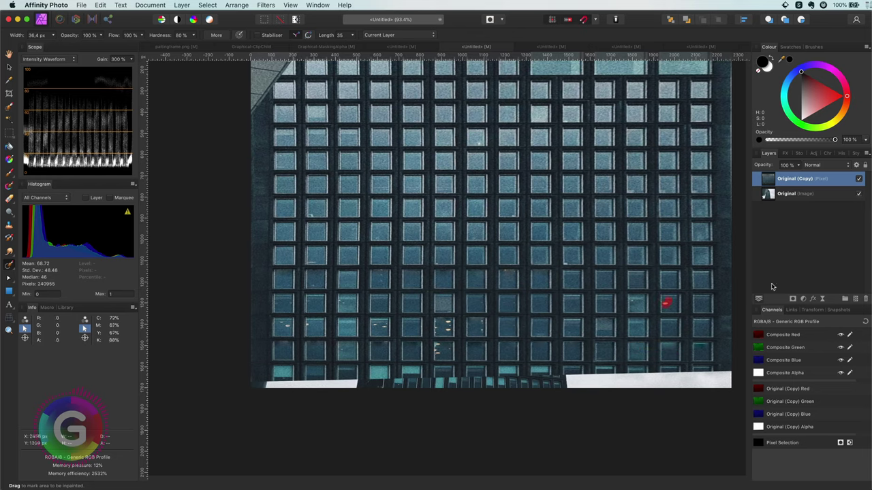
# - Inpaint the light spots in the lower middle and lower left windows and reopen the live projection to show the facade in perspective
pyautogui.moveTo(450, 319); pyautogui.dragTo(447, 333)
pyautogui.moveTo(436, 352); pyautogui.dragTo(434, 327)
pyautogui.moveTo(281, 324); pyautogui.dragTo(286, 327)
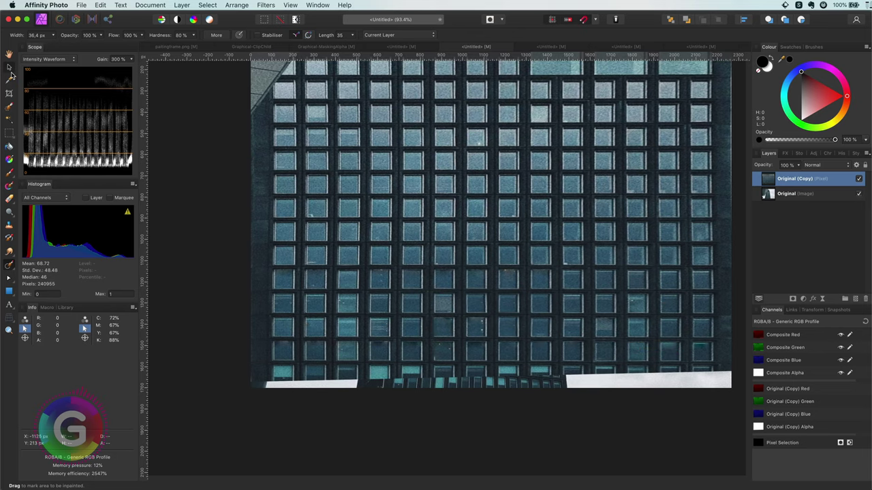
pyautogui.click(8, 68)
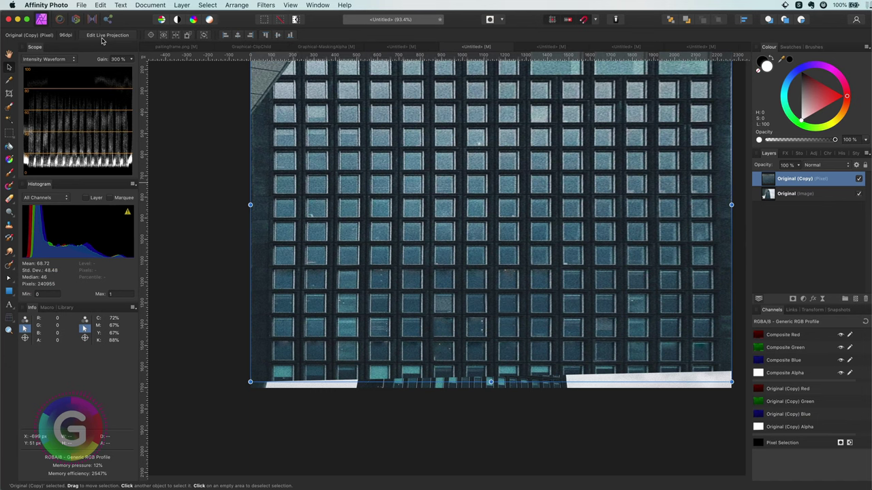
pyautogui.click(103, 36)
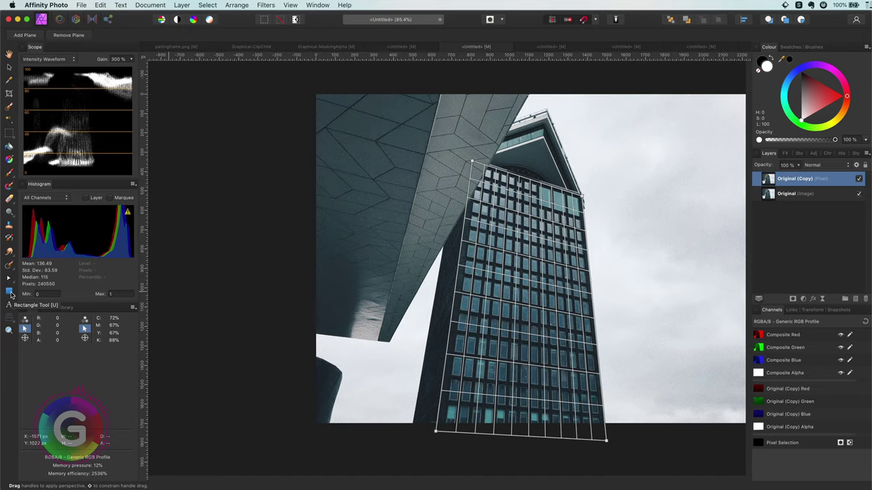
# - Flatten the facade again and add white Arial Bold art text reading "LIVE" near its middle
pyautogui.click(9, 305)
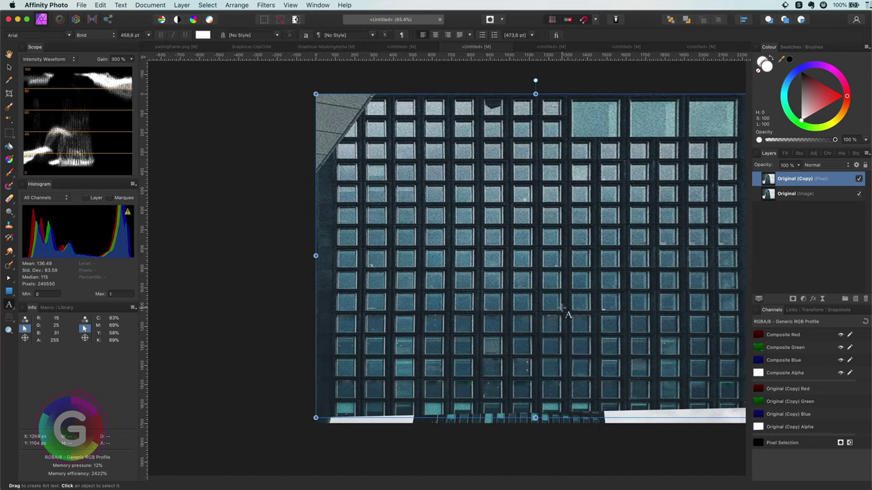
pyautogui.press('space')
pyautogui.moveTo(627, 294)
pyautogui.mouseDown()
pyautogui.moveTo(568, 307)
pyautogui.moveTo(596, 305)
pyautogui.mouseUp()
pyautogui.moveTo(382, 243)
pyautogui.mouseDown()
pyautogui.moveTo(418, 306)
pyautogui.moveTo(407, 300)
pyautogui.mouseUp()
pyautogui.write('LIV')
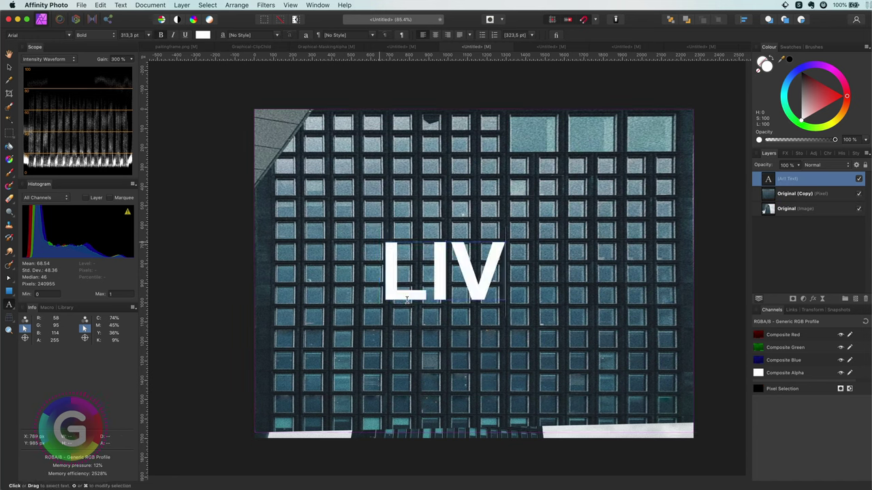
pyautogui.write('E')
pyautogui.press('Escape')
# - Move the LIVE text slightly left and stretch it wider across the middle of the facade
pyautogui.press('v')
pyautogui.moveTo(391, 249); pyautogui.dragTo(370, 252)
pyautogui.moveTo(536, 274); pyautogui.dragTo(559, 273)
# - Shape the LIVE text's underlying composition blend range with two points near full opacity and both curve ends lowered to zero
pyautogui.click(857, 165)
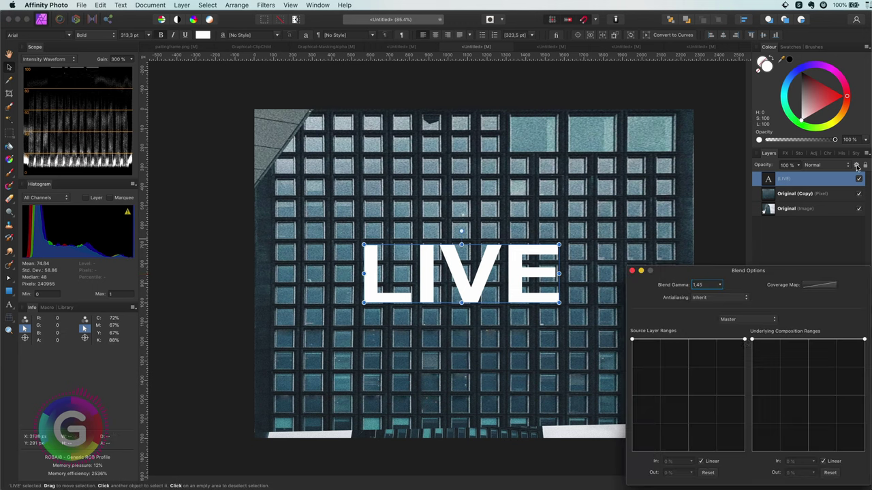
pyautogui.click(781, 341)
pyautogui.click(835, 342)
pyautogui.moveTo(752, 340); pyautogui.dragTo(732, 463)
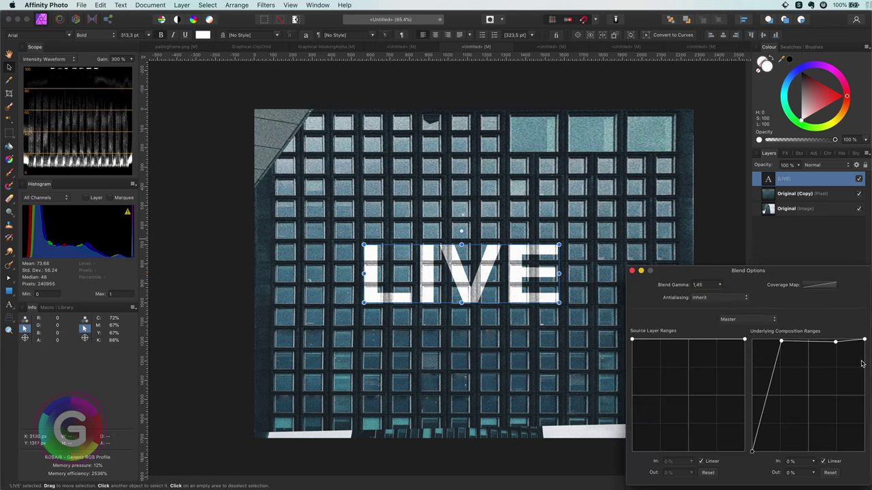
pyautogui.moveTo(864, 339); pyautogui.dragTo(864, 455)
pyautogui.moveTo(836, 342); pyautogui.dragTo(839, 337)
pyautogui.click(632, 271)
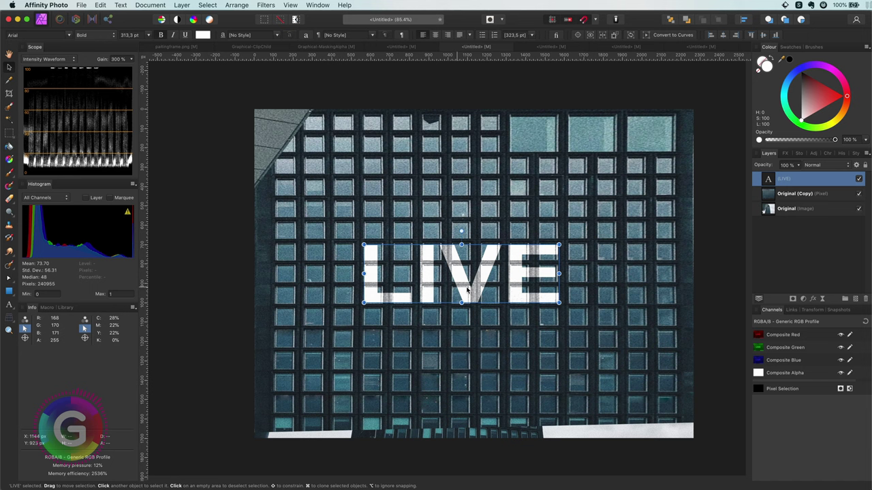
# - Merge the LIVE text down into the Original (Copy) layer and reopen the live projection to show it in perspective
pyautogui.rightClick(765, 196)
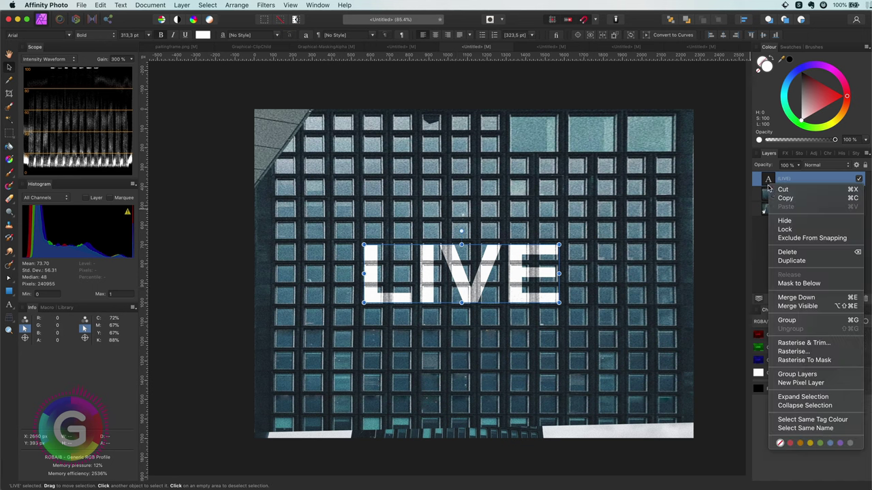
pyautogui.click(812, 297)
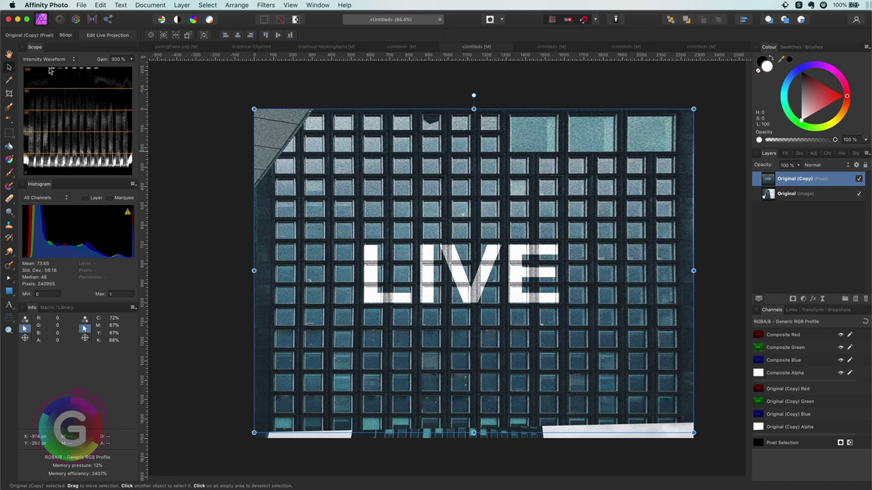
pyautogui.click(88, 36)
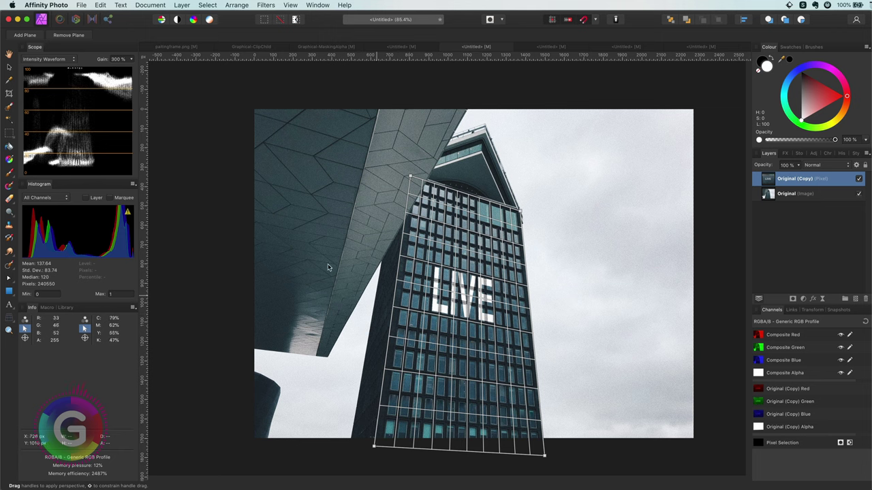
# - Undo the merge so the LIVE text is a separate layer again, and hide the Original (Copy) layer
pyautogui.press('v')
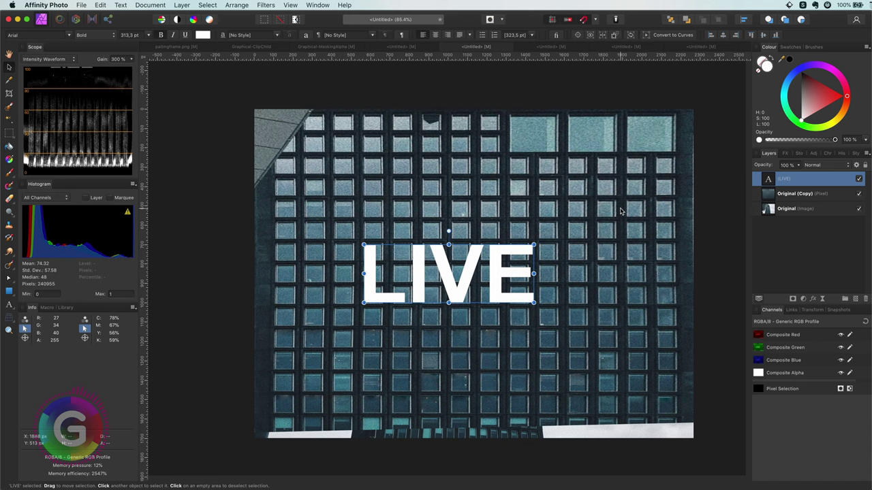
pyautogui.press('super+z')
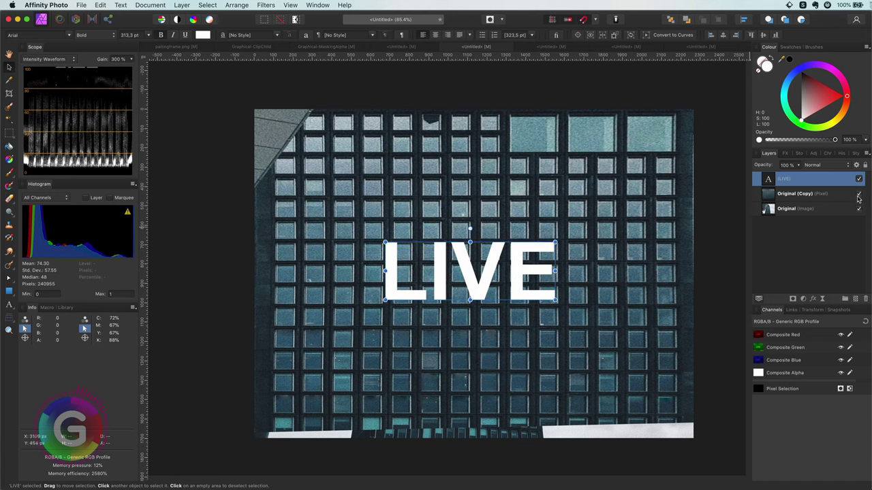
pyautogui.click(858, 195)
# - Scale the LIVE text down over the tower and add a live Perspective filter to it
pyautogui.moveTo(553, 301); pyautogui.dragTo(506, 277)
pyautogui.scroll(5, 425, 310)
pyautogui.click(822, 299)
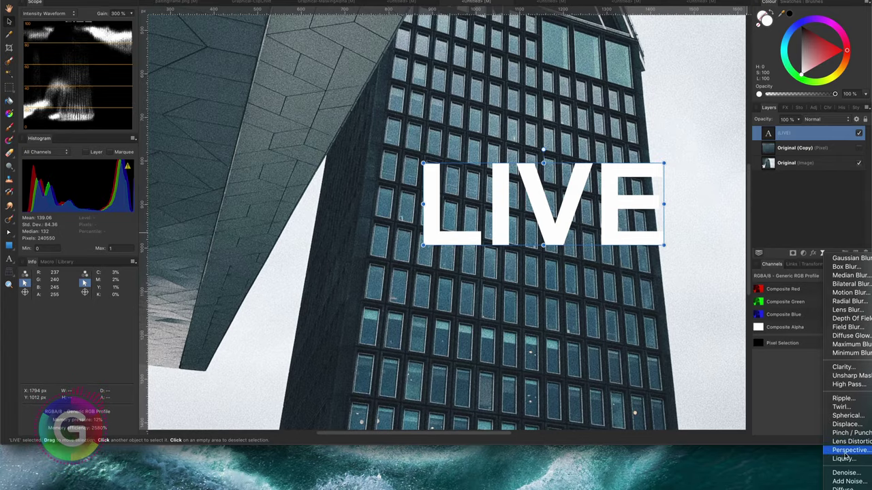
pyautogui.click(845, 450)
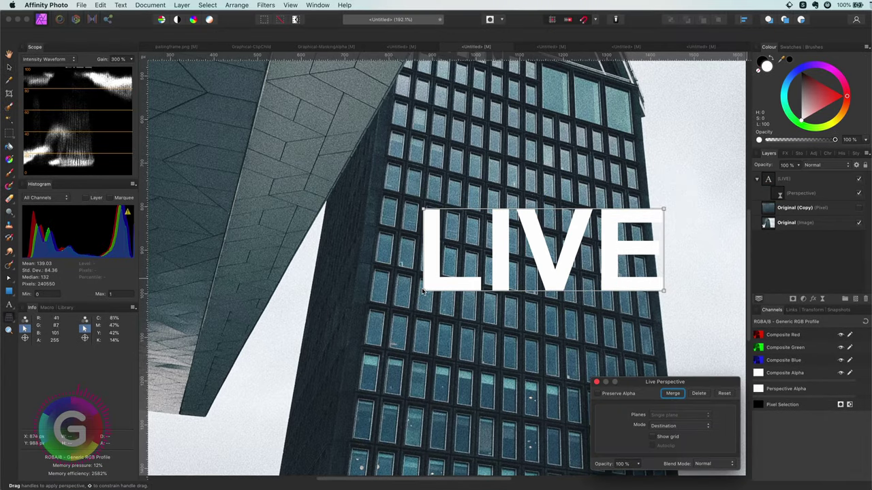
# - Reshape the LIVE text with the four corners of its perspective filter so it follows the slant of the tower's facade
pyautogui.moveTo(423, 245); pyautogui.dragTo(417, 262)
pyautogui.moveTo(417, 306); pyautogui.dragTo(419, 271)
pyautogui.moveTo(662, 292); pyautogui.dragTo(615, 312)
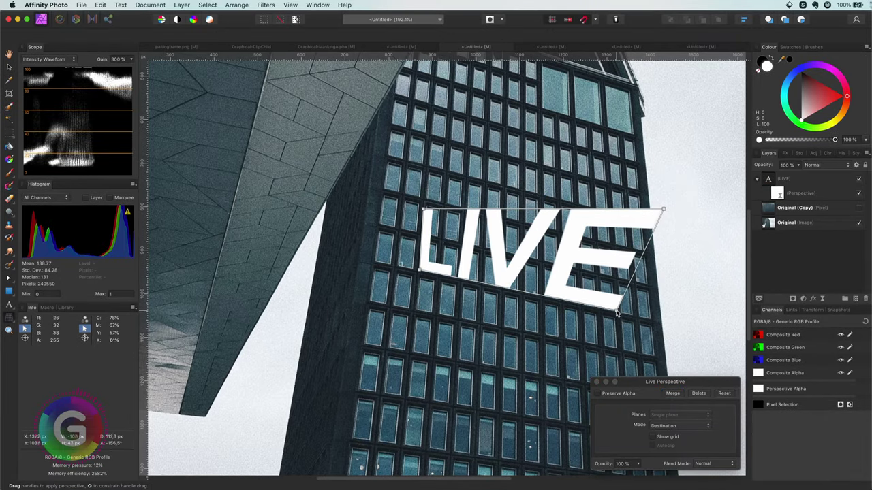
pyautogui.moveTo(662, 210); pyautogui.dragTo(609, 254)
pyautogui.moveTo(616, 313); pyautogui.dragTo(614, 314)
pyautogui.moveTo(424, 210); pyautogui.dragTo(423, 204)
pyautogui.click(597, 382)
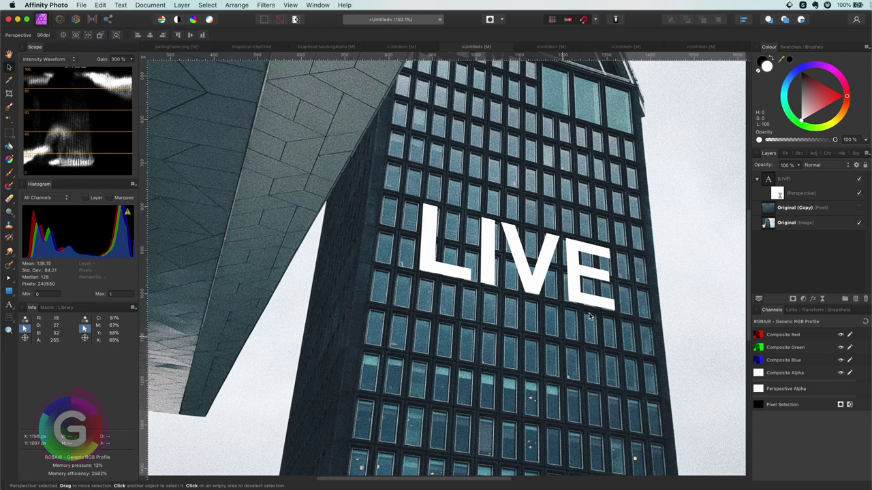
# - Try blending the LIVE text layer by lowering the dark end of its underlying composition range to zero
pyautogui.press('super+0')
pyautogui.click(803, 178)
pyautogui.click(857, 165)
pyautogui.moveTo(744, 260); pyautogui.dragTo(645, 238)
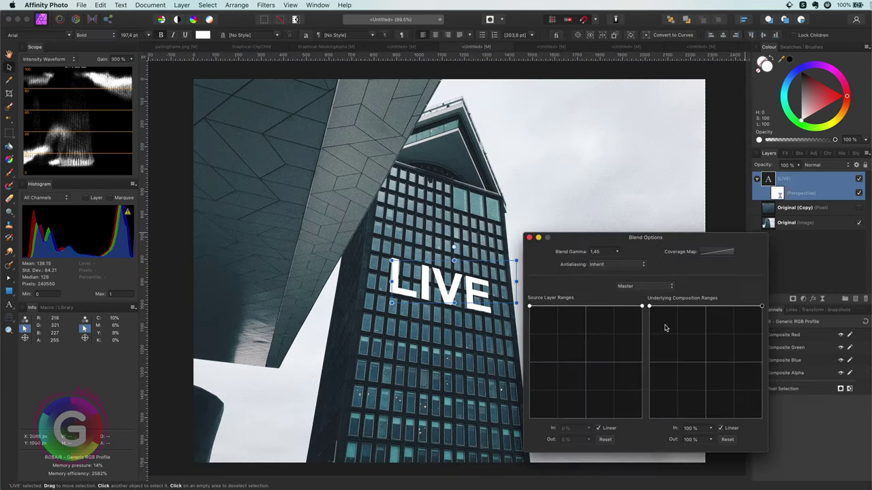
pyautogui.moveTo(762, 307)
pyautogui.mouseDown()
pyautogui.moveTo(763, 374)
pyautogui.moveTo(762, 305)
pyautogui.mouseUp()
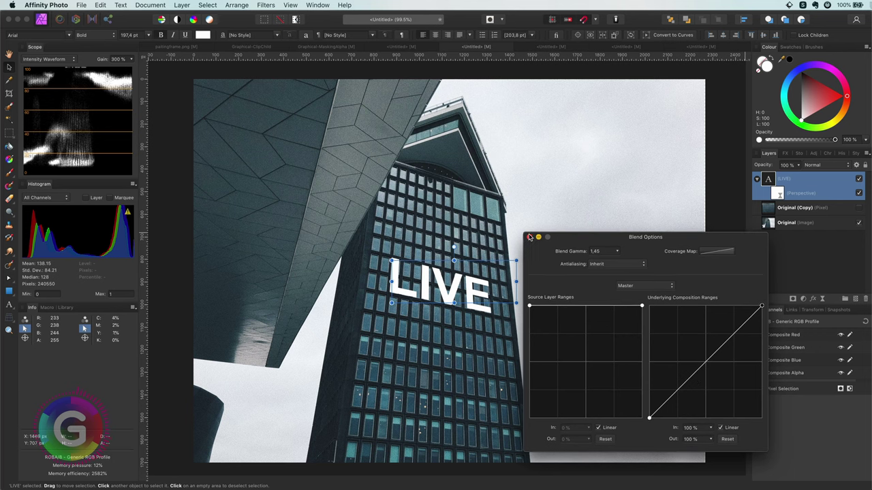
pyautogui.click(529, 238)
# - Group the LIVE text and shape the group's underlying composition range with two points near full opacity and both ends at zero
pyautogui.rightClick(767, 183)
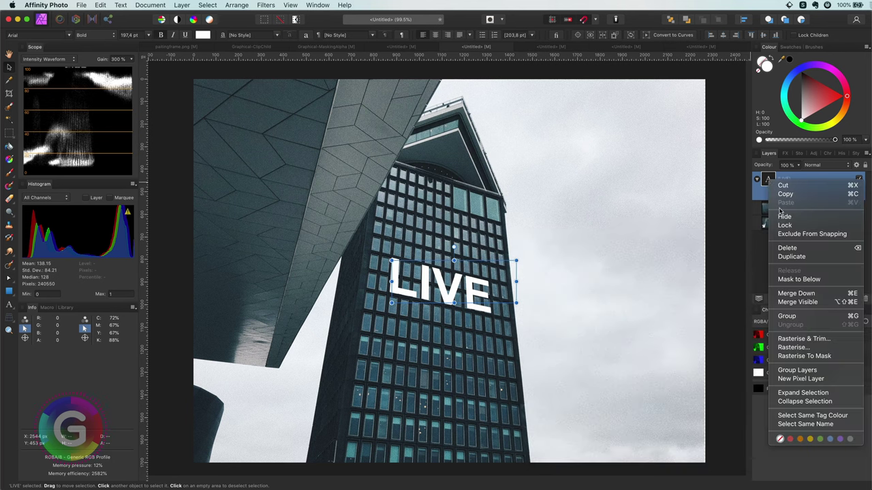
pyautogui.click(786, 317)
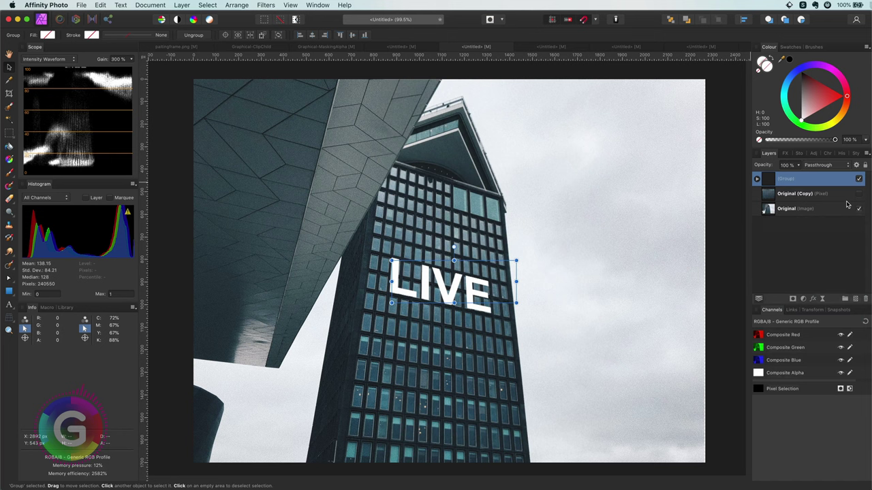
pyautogui.click(857, 164)
pyautogui.click(675, 307)
pyautogui.click(734, 307)
pyautogui.moveTo(649, 306); pyautogui.dragTo(649, 418)
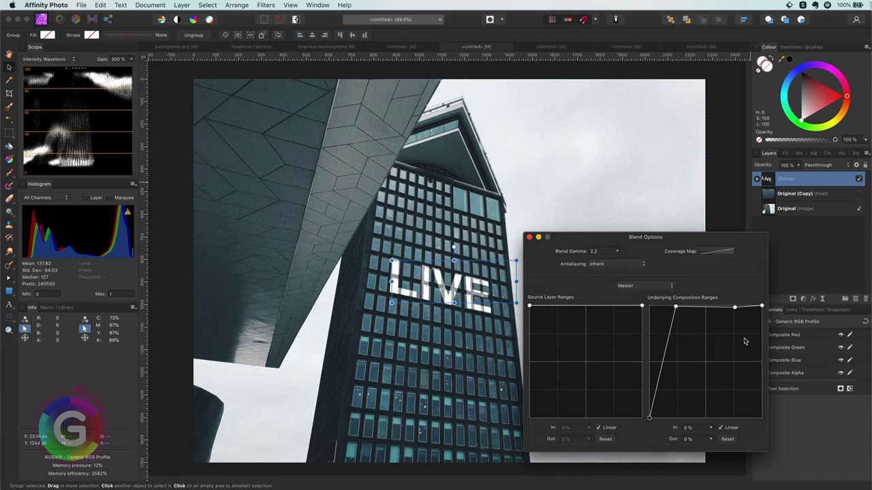
pyautogui.moveTo(762, 306); pyautogui.dragTo(765, 436)
pyautogui.click(530, 237)
# - Move the LIVE text slightly lower on the facade and change its wording to "FUN"
pyautogui.moveTo(448, 300); pyautogui.dragTo(453, 341)
pyautogui.doubleClick(453, 341)
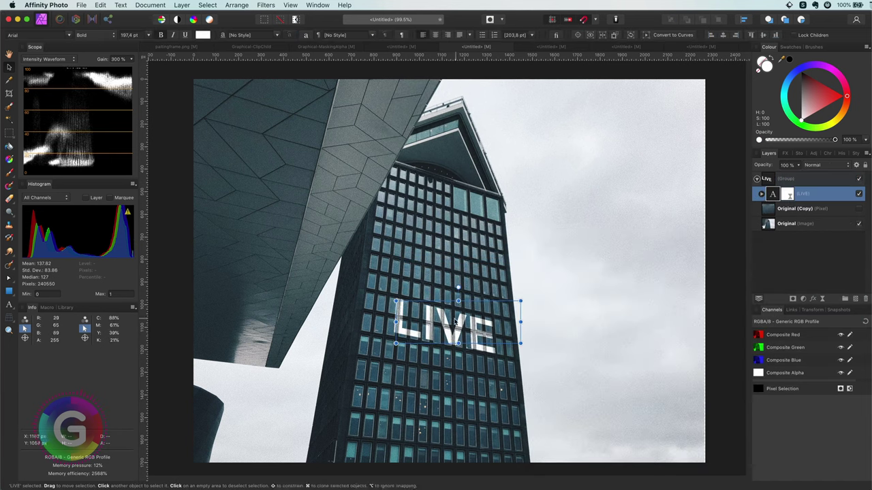
pyautogui.doubleClick(481, 331)
pyautogui.press('BackSpace')
pyautogui.press('BackSpace')
pyautogui.press('BackSpace')
pyautogui.press('BackSpace')
pyautogui.write('FUN')
pyautogui.press('Escape')
# - Enlarge the group containing the FUN text and recentre it across the width of the facade
pyautogui.click(786, 179)
pyautogui.moveTo(509, 344); pyautogui.dragTo(562, 389)
pyautogui.moveTo(481, 340); pyautogui.dragTo(454, 320)
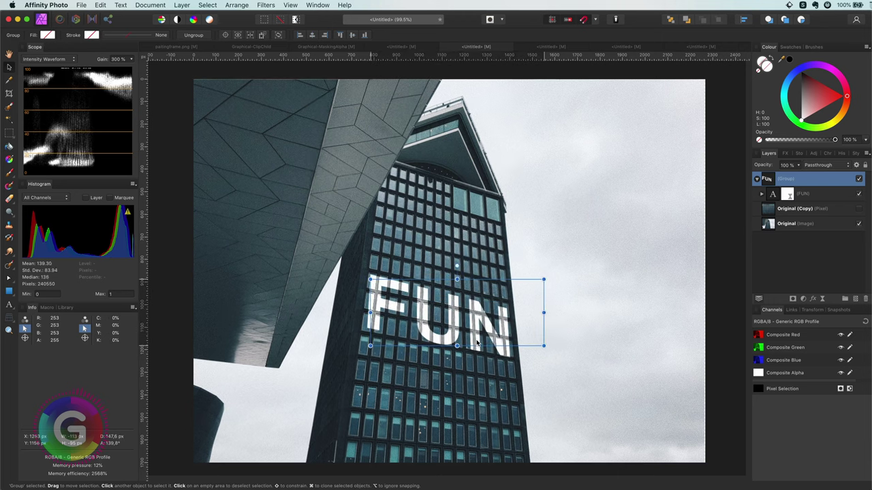
# - Reopen the FUN text's Perspective filter and pull its lower-right corner slightly outward to fit the facade
pyautogui.click(761, 194)
pyautogui.doubleClick(782, 209)
pyautogui.moveTo(519, 355); pyautogui.dragTo(526, 364)
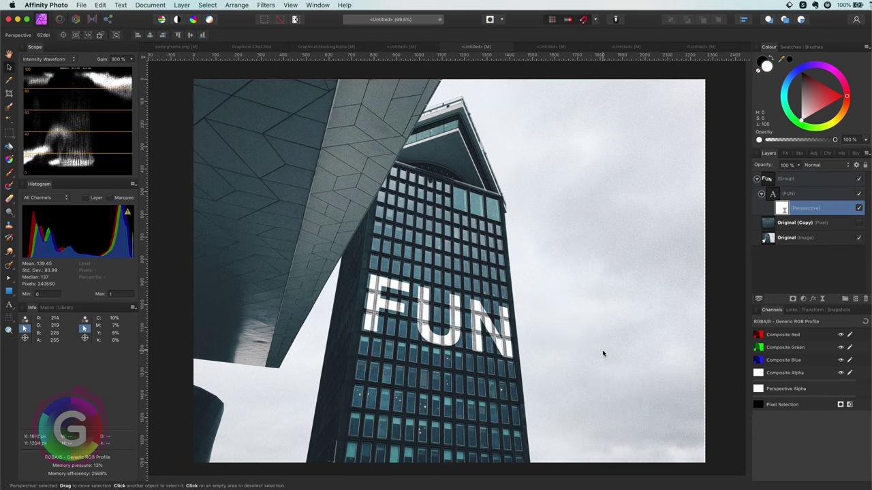
# - Delete the FUN text group and show the Original (Copy) layer again
pyautogui.click(834, 179)
pyautogui.press('Delete')
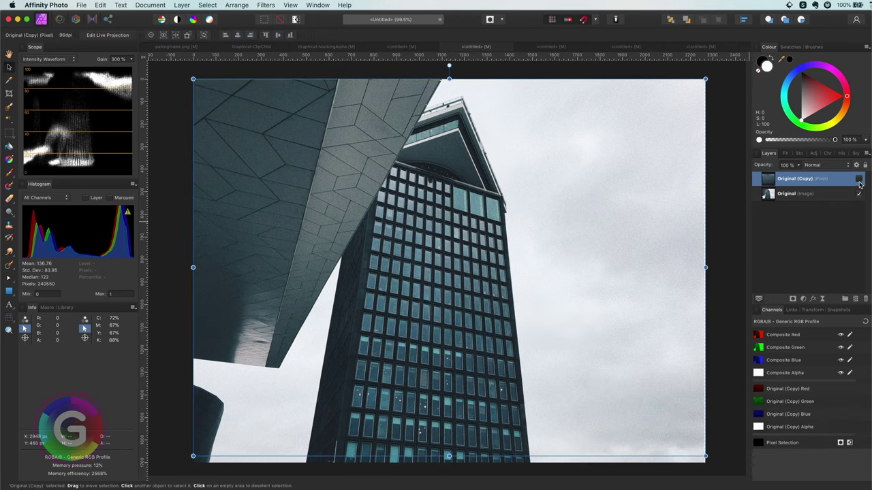
pyautogui.click(859, 180)
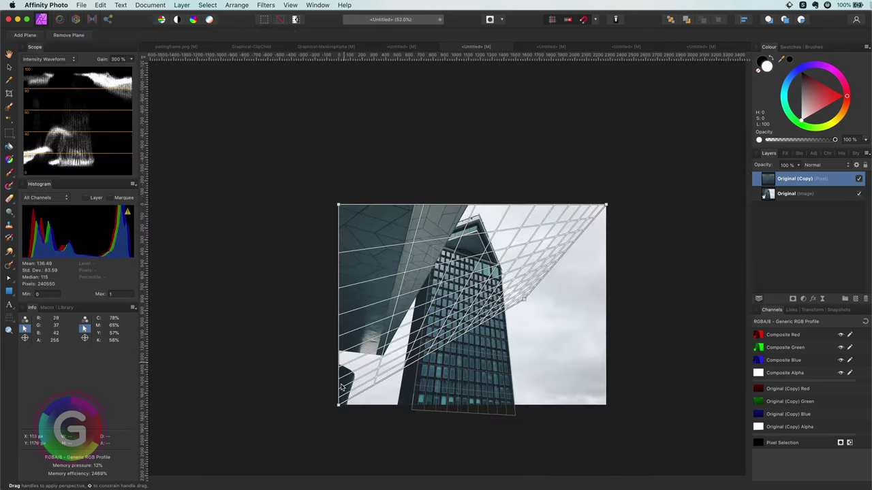
# - Add a second plane to the live projection and fit its corners to the slanted window band below the roof
pyautogui.moveTo(600, 293); pyautogui.dragTo(536, 295)
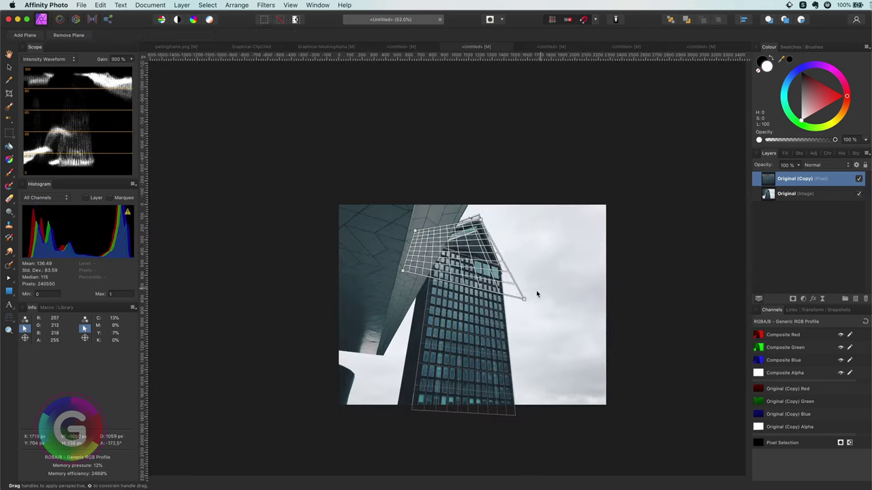
pyautogui.moveTo(216, 308); pyautogui.dragTo(226, 302)
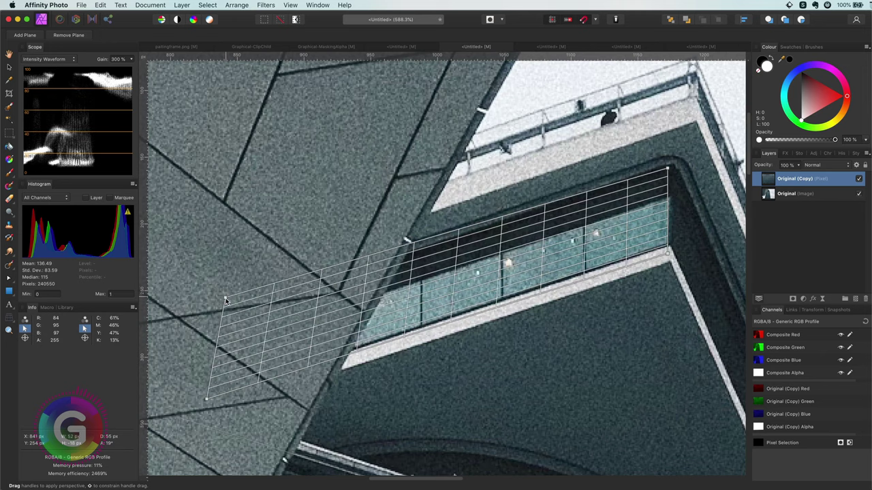
pyautogui.moveTo(207, 399); pyautogui.dragTo(235, 386)
pyautogui.moveTo(225, 298); pyautogui.dragTo(227, 294)
pyautogui.moveTo(667, 168); pyautogui.dragTo(659, 165)
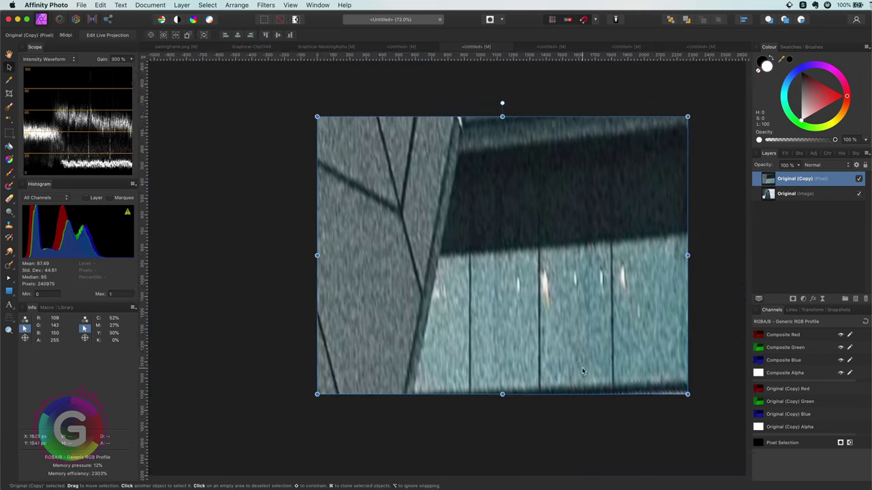
# - Make a short retouching stroke on the window glass in the flattened view of the second plane
pyautogui.scroll(3, 582, 371)
pyautogui.press('j')
pyautogui.moveTo(597, 322); pyautogui.dragTo(599, 314)
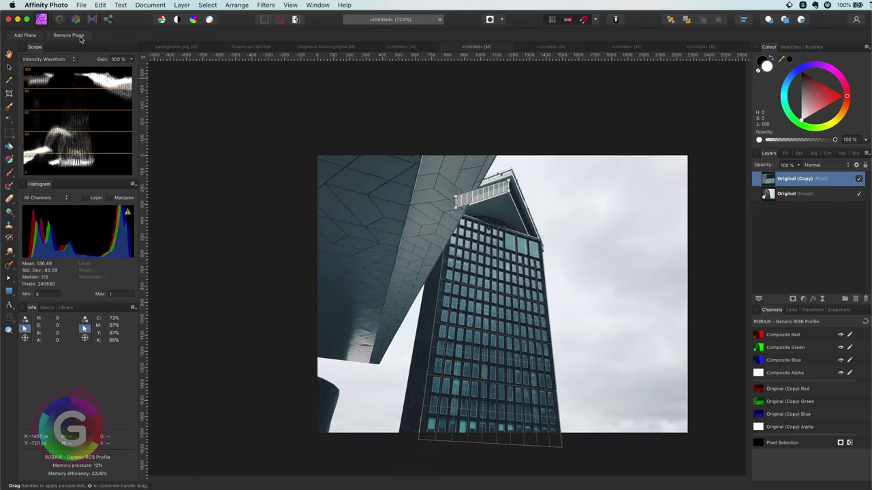
# - Remove the second plane and then remove the live projection from the Original (Copy) layer
pyautogui.click(79, 37)
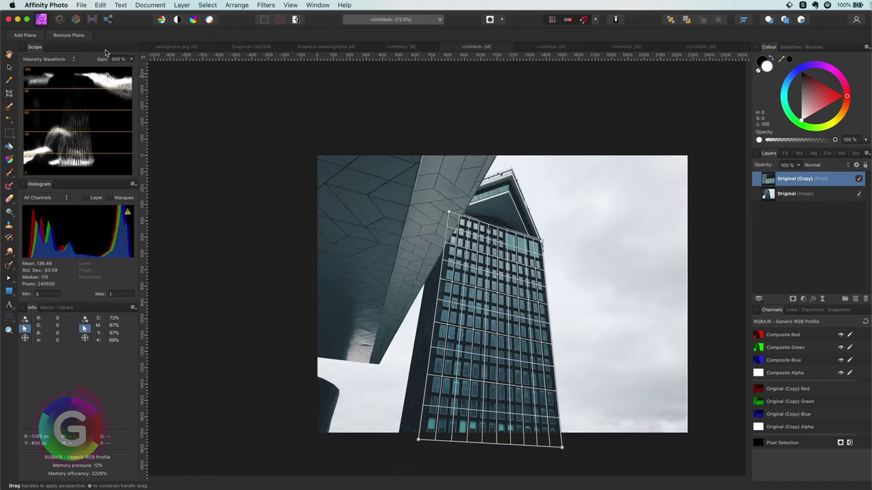
pyautogui.click(207, 5)
pyautogui.moveTo(224, 141)
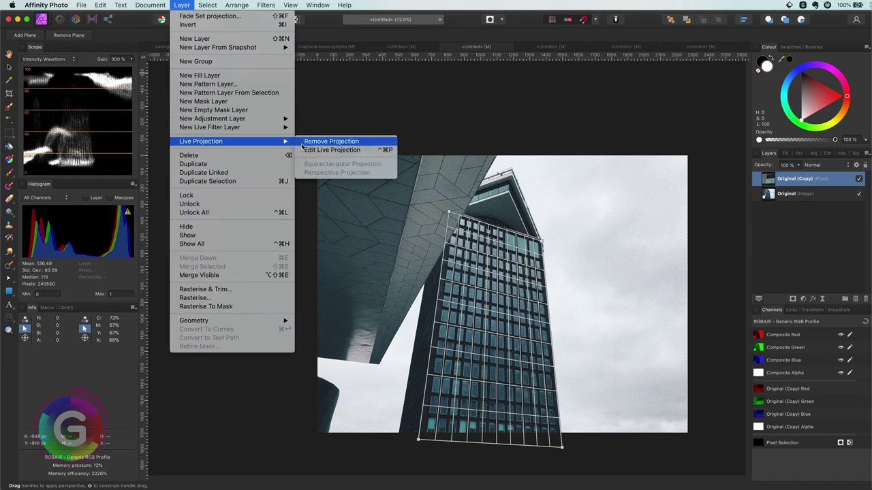
pyautogui.click(303, 142)
pyautogui.click(302, 147)
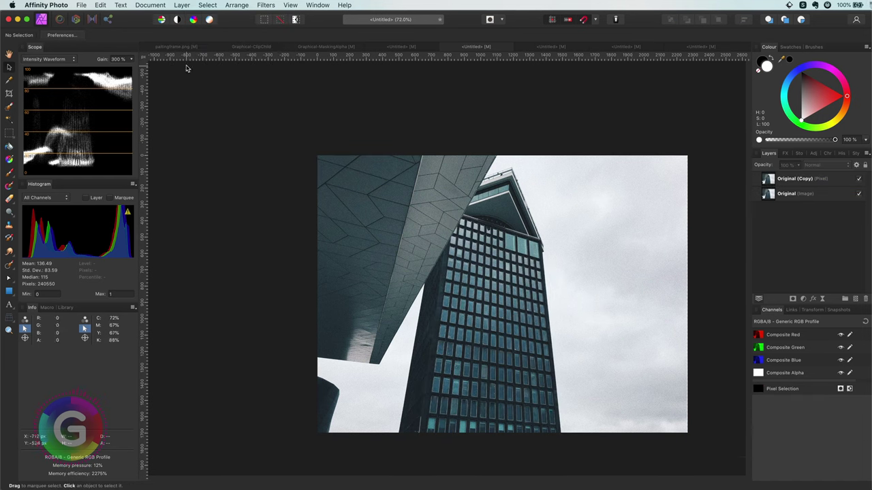
pyautogui.click(182, 4)
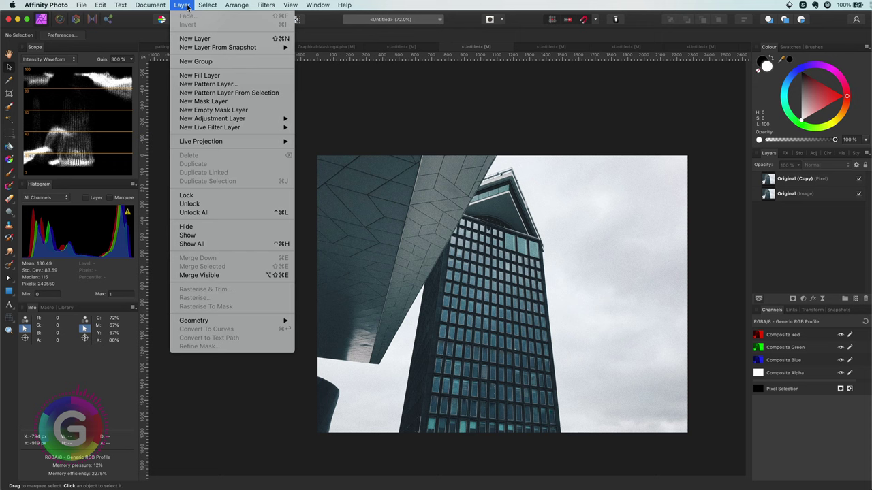
pyautogui.moveTo(209, 141)
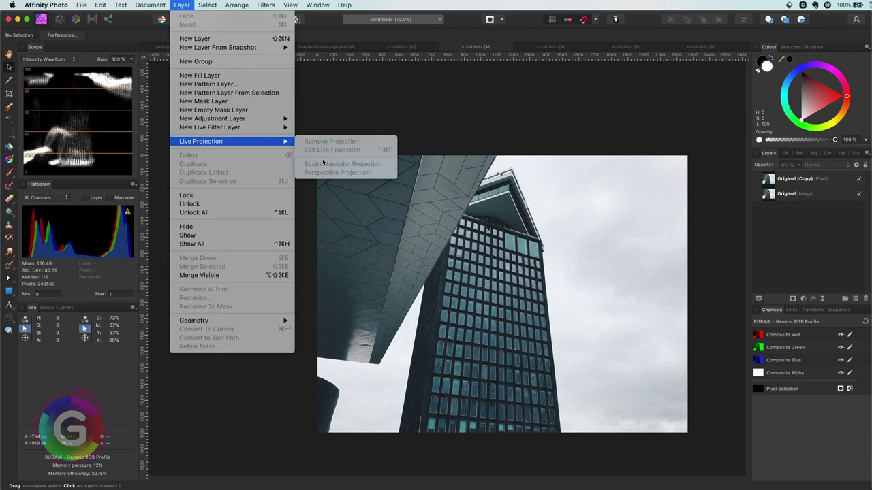
pyautogui.click(469, 139)
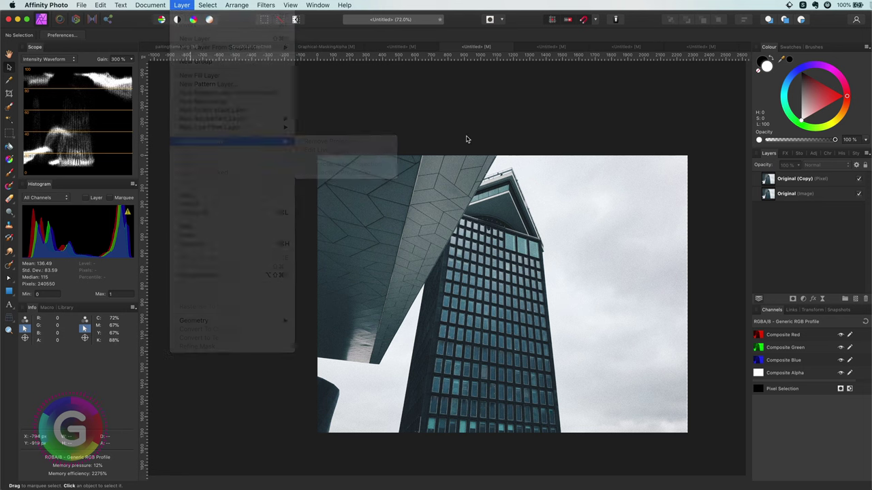
# - Switch to the interior panorama document, apply an equirectangular live projection and pan it to the blank wall near the bedroom
pyautogui.click(419, 52)
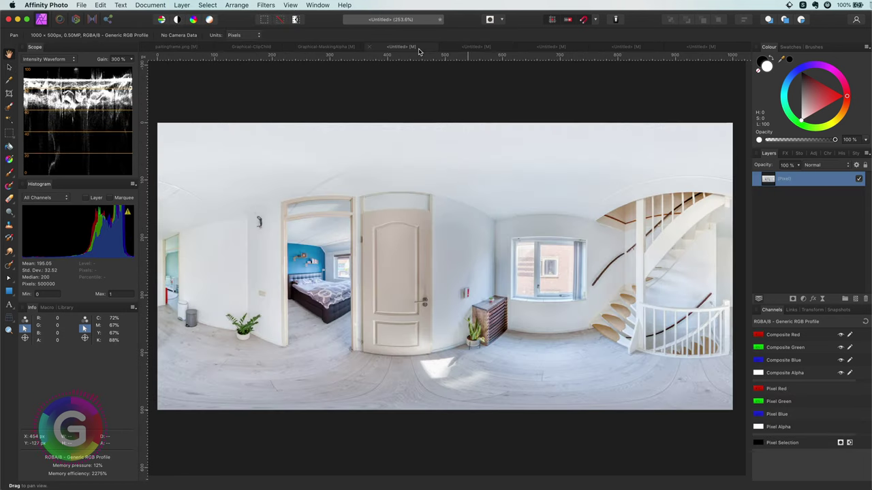
pyautogui.click(182, 6)
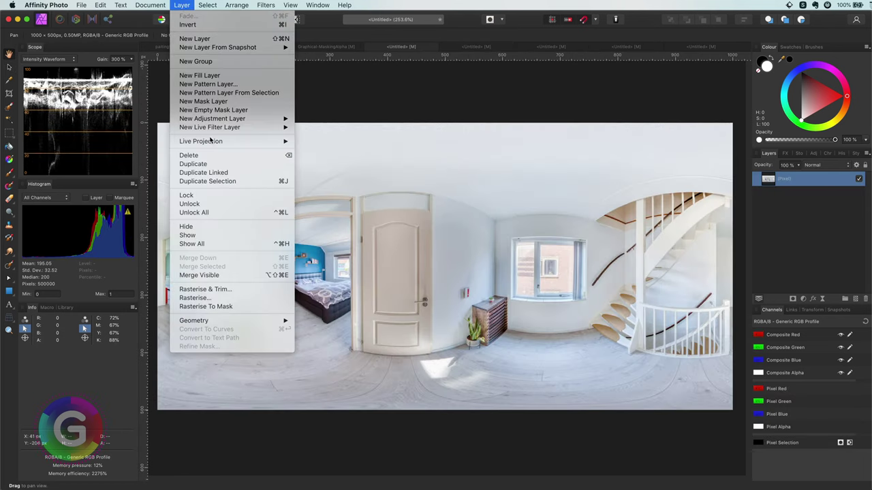
pyautogui.click(320, 153)
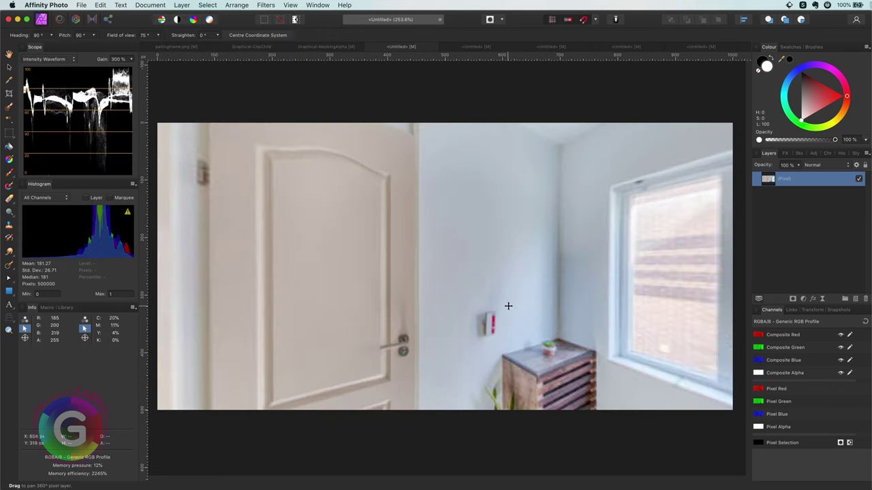
pyautogui.moveTo(508, 306); pyautogui.dragTo(543, 300)
# - Paste the copied framed painting, scale it down and place it on the blank wall above the waste bins
pyautogui.click(100, 5)
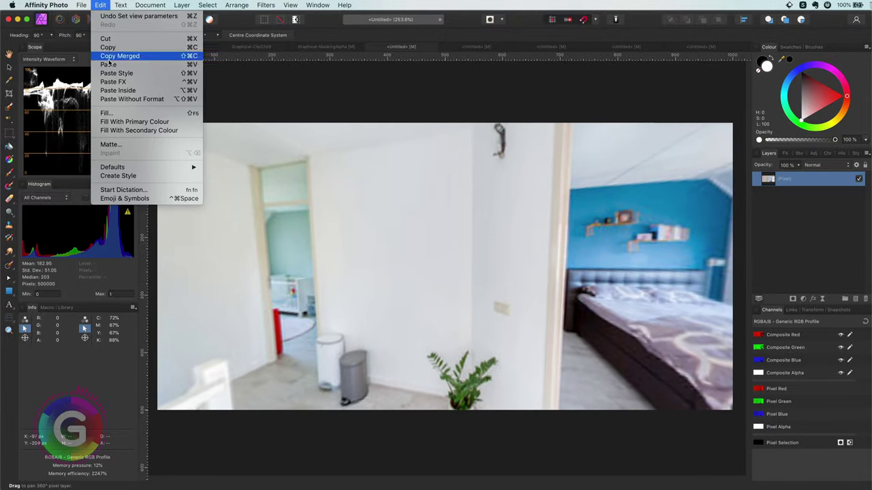
pyautogui.click(109, 64)
pyautogui.press('v')
pyautogui.moveTo(502, 383); pyautogui.dragTo(481, 184)
pyautogui.moveTo(617, 166); pyautogui.dragTo(416, 309)
pyautogui.moveTo(409, 395); pyautogui.dragTo(429, 196)
pyautogui.moveTo(494, 375); pyautogui.dragTo(430, 257)
pyautogui.moveTo(373, 211); pyautogui.dragTo(399, 241)
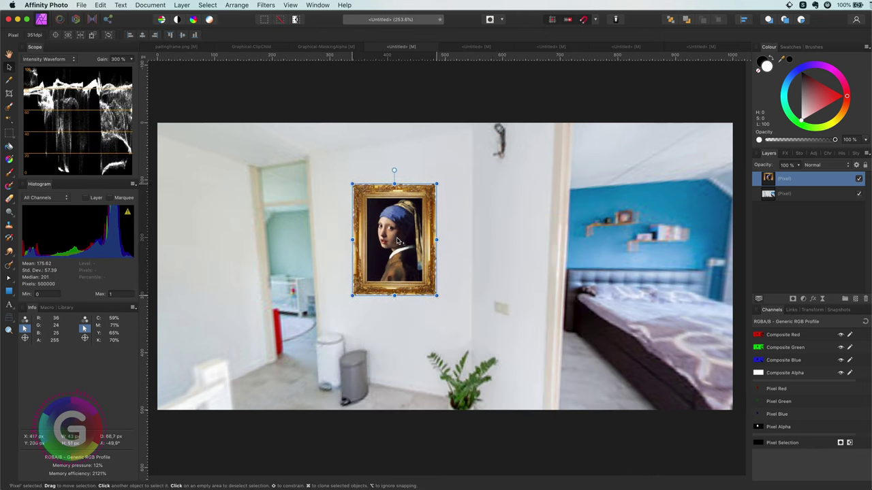
# - Add a live Perspective filter to the framed painting and adjust its corners to match the angle of the wall
pyautogui.click(823, 299)
pyautogui.click(849, 489)
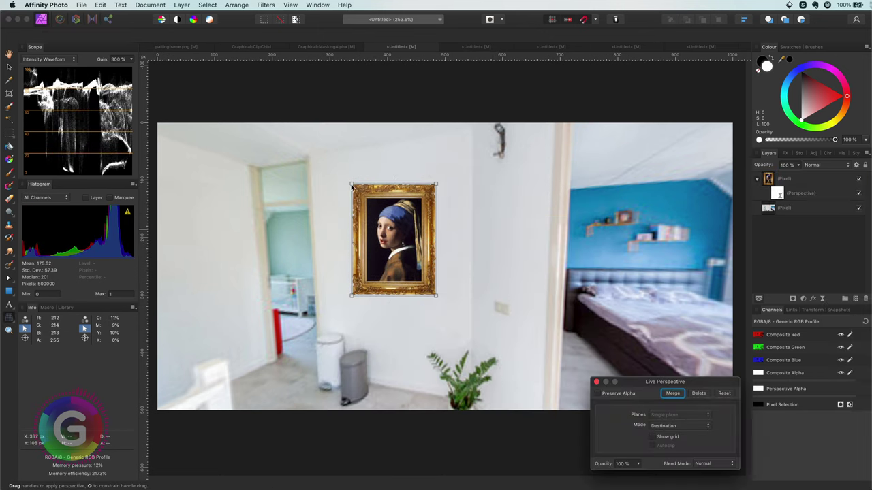
pyautogui.moveTo(351, 184); pyautogui.dragTo(347, 184)
pyautogui.moveTo(436, 296); pyautogui.dragTo(436, 308)
pyautogui.moveTo(436, 184); pyautogui.dragTo(435, 179)
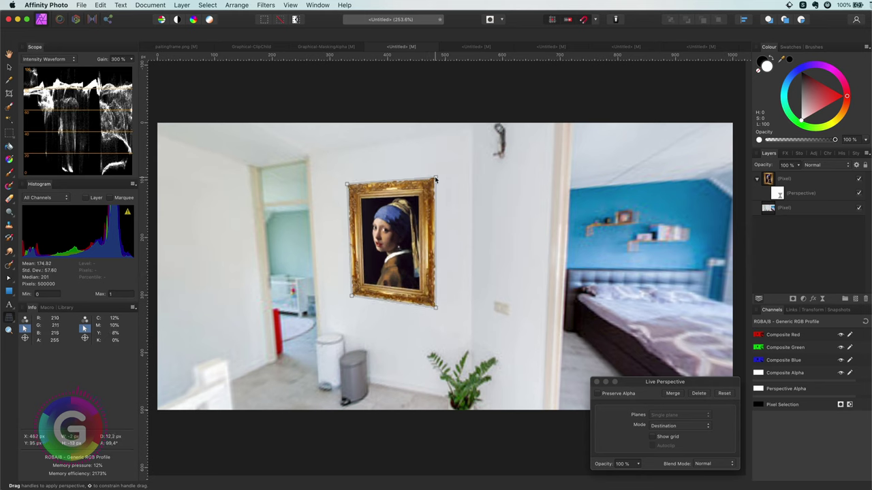
pyautogui.click(596, 382)
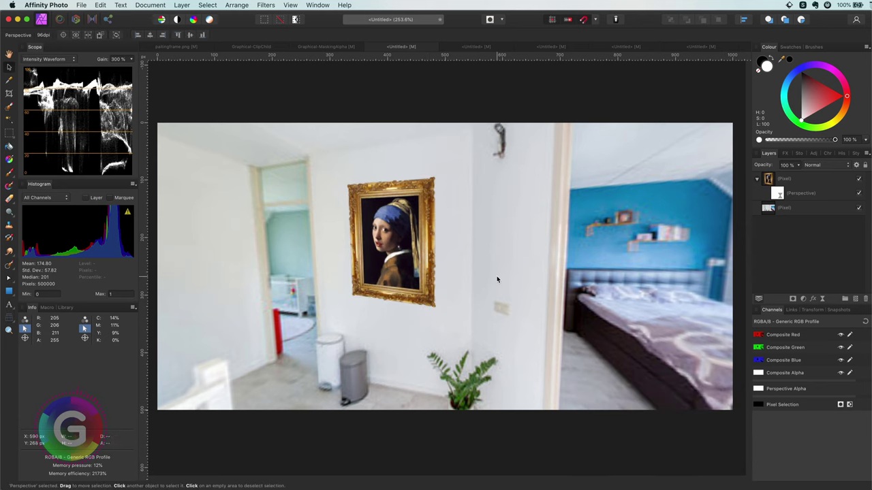
# - Group the framed painting and give the group an outer shadow with 50% opacity, 19.1 px radius and a small offset
pyautogui.rightClick(776, 181)
pyautogui.click(792, 313)
pyautogui.click(785, 154)
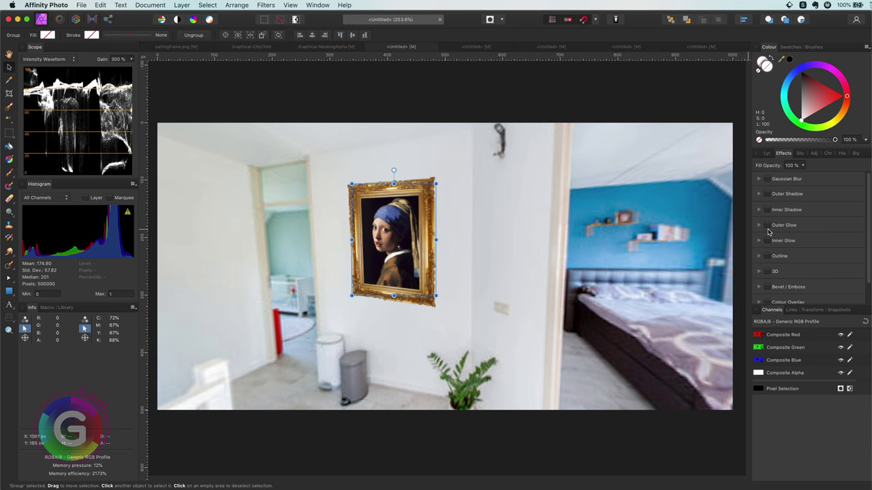
pyautogui.click(759, 194)
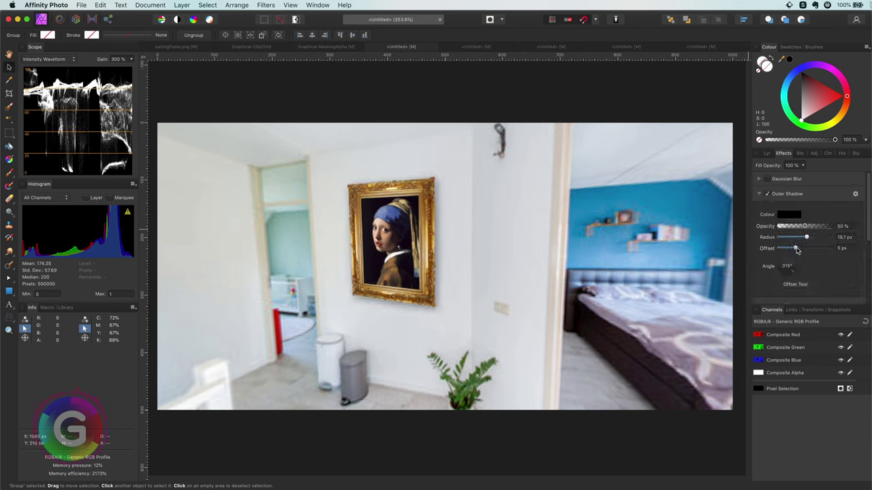
pyautogui.click(501, 166)
# - Merge the framed painting group down into the panorama layer
pyautogui.click(768, 154)
pyautogui.rightClick(770, 181)
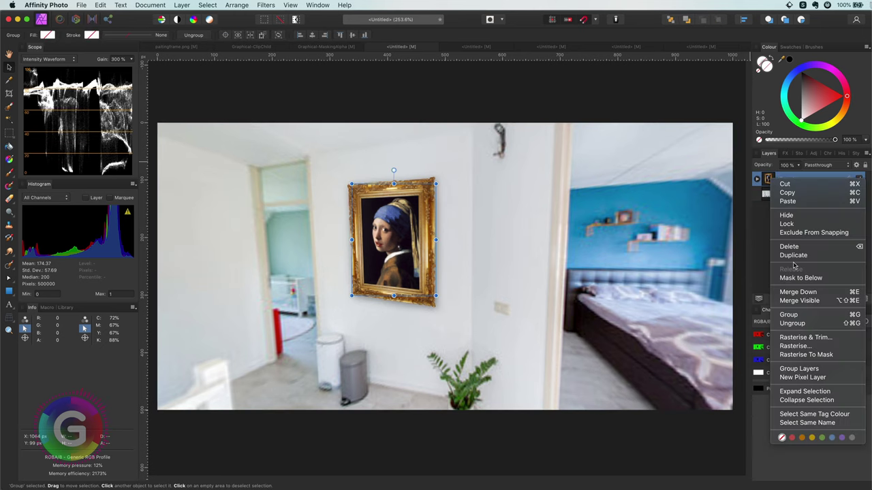
pyautogui.click(801, 301)
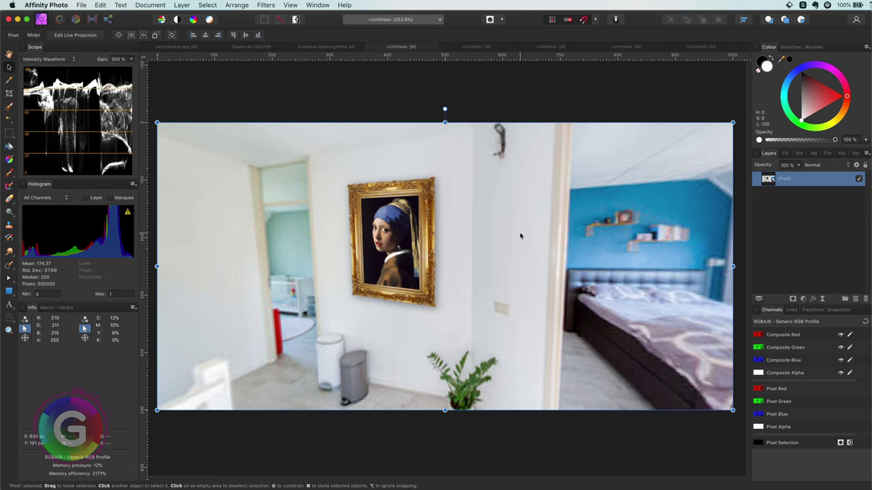
# - Reopen the panorama's live projection and pan around the room to examine the painting from other viewing angles
pyautogui.click(10, 55)
pyautogui.moveTo(436, 259)
pyautogui.mouseDown()
pyautogui.moveTo(515, 259)
pyautogui.moveTo(413, 251)
pyautogui.moveTo(413, 234)
pyautogui.moveTo(327, 258)
pyautogui.moveTo(212, 248)
pyautogui.moveTo(308, 255)
pyautogui.moveTo(312, 265)
pyautogui.moveTo(515, 258)
pyautogui.moveTo(440, 249)
pyautogui.moveTo(319, 259)
pyautogui.moveTo(323, 235)
pyautogui.mouseUp()
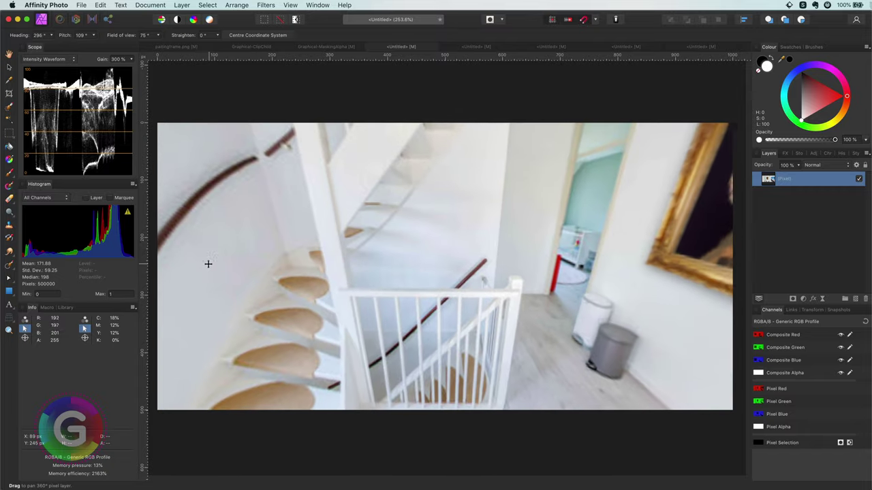
pyautogui.moveTo(202, 264); pyautogui.dragTo(227, 281)
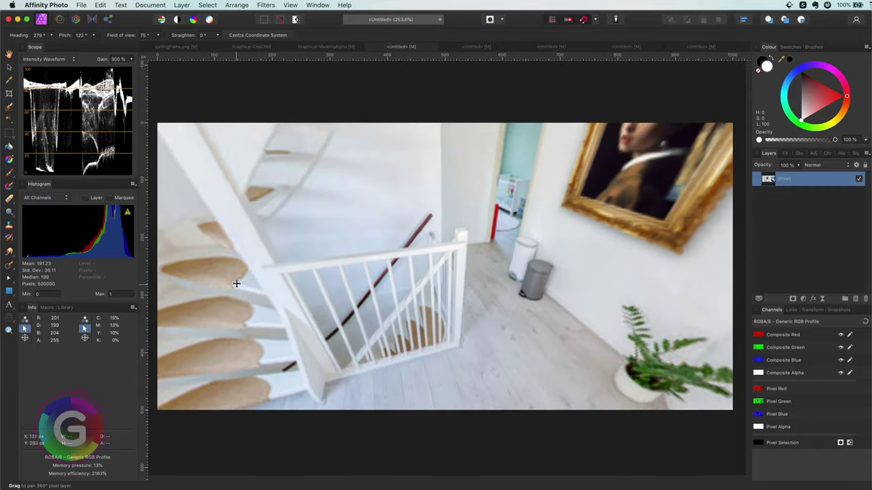